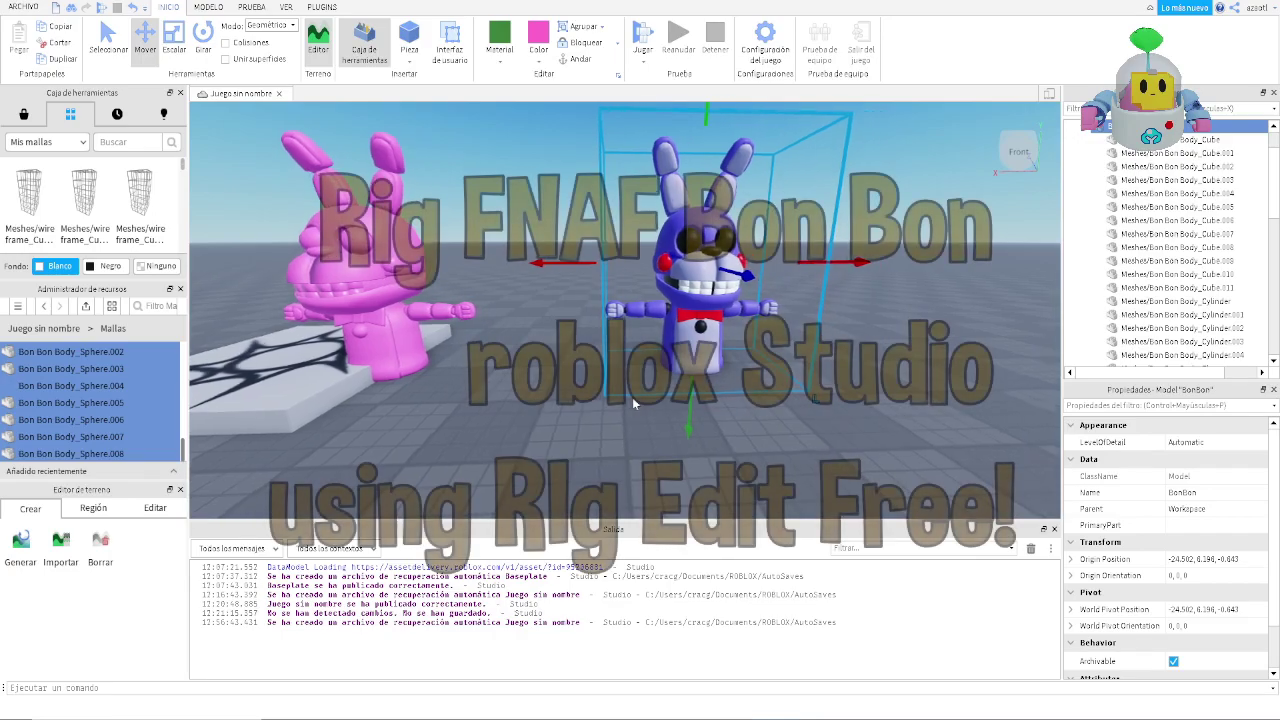
- Examine the purple BonBon model closely from the front in the viewport
key("w")
mouse_move(629, 397)
right_mouse_down()
mouse_move(629, 335)
mouse_move(629, 395)
right_mouse_up()
key("e")
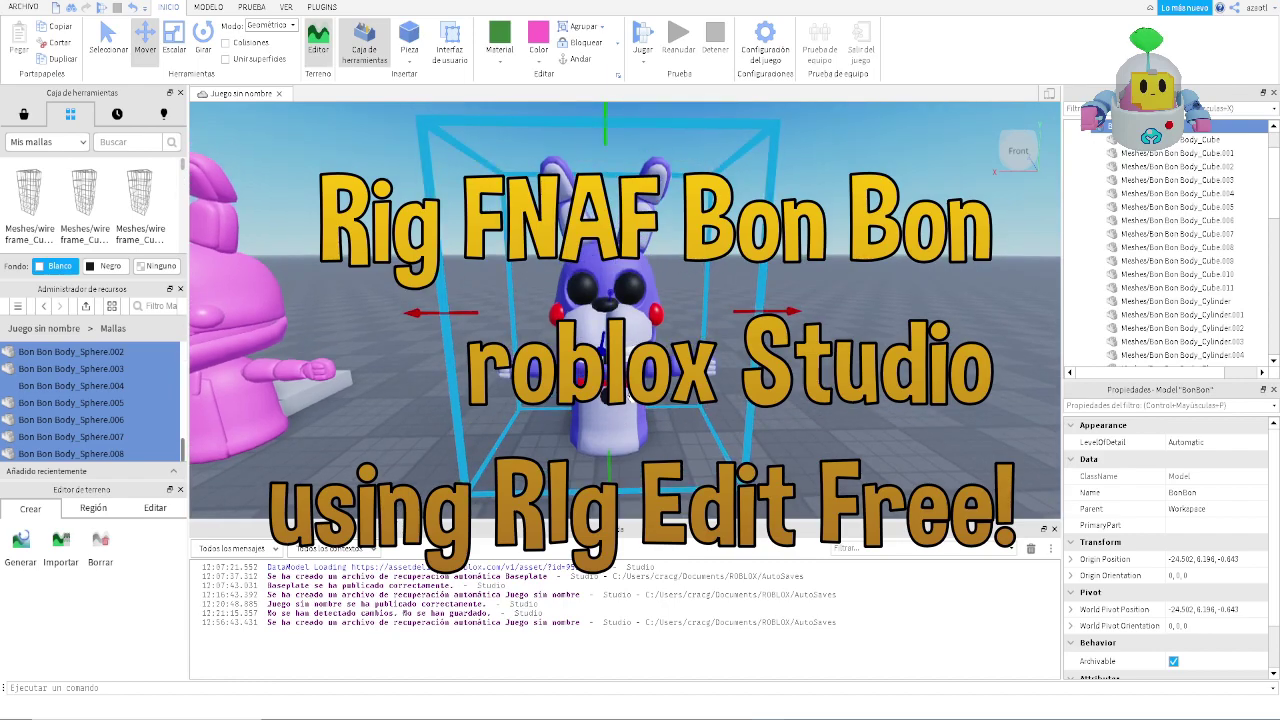
key("w")
key("s")
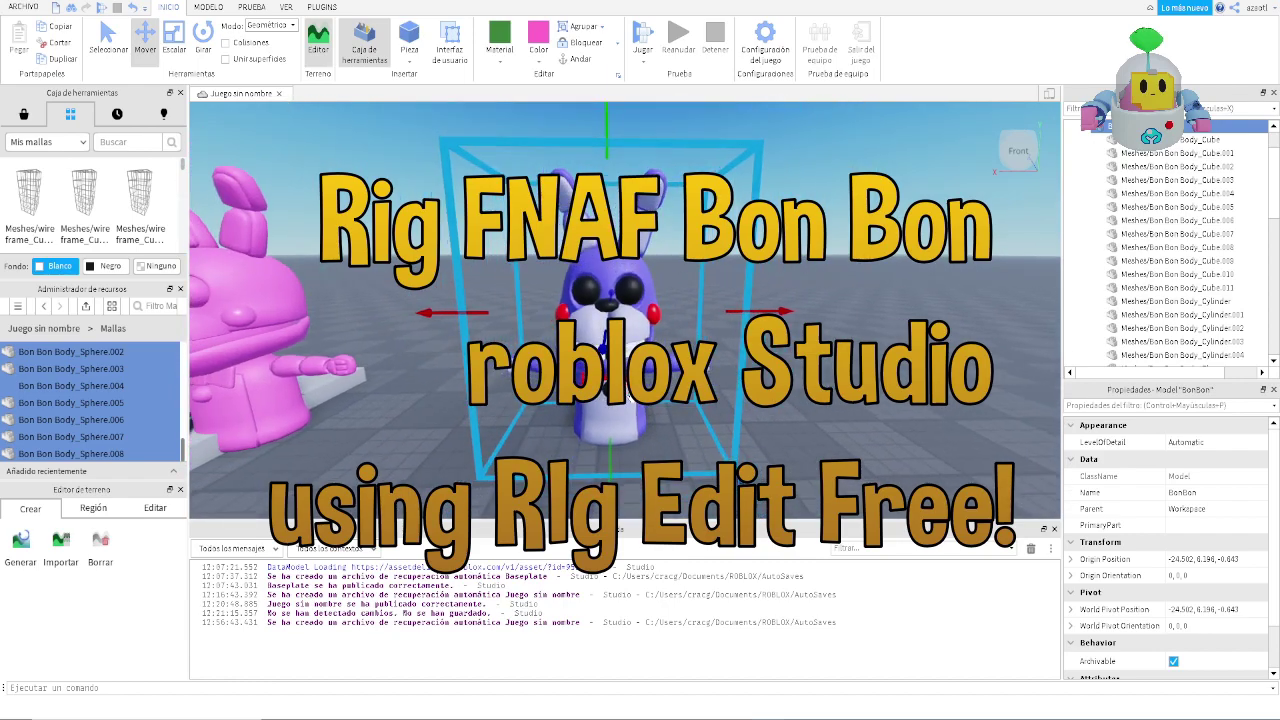
scroll(630, 399, "up", 6)
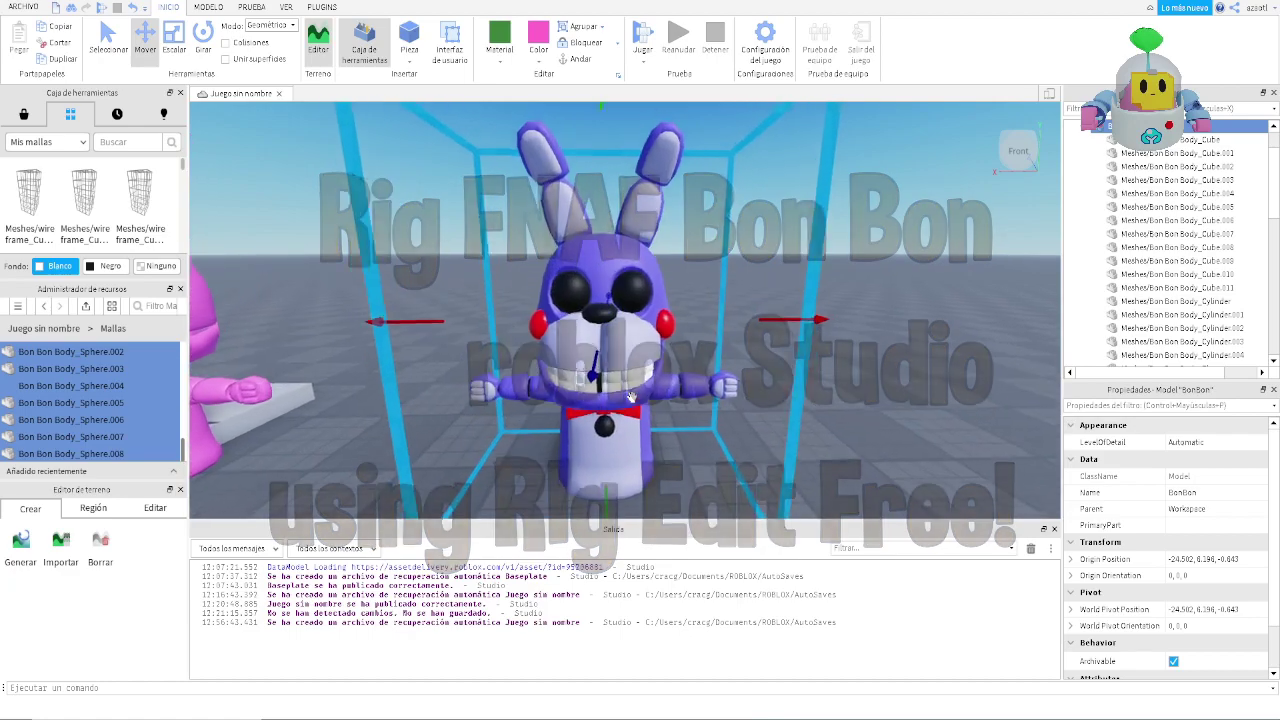
key("q")
key("w")
key("d")
right_click_drag(631, 397, 632, 403)
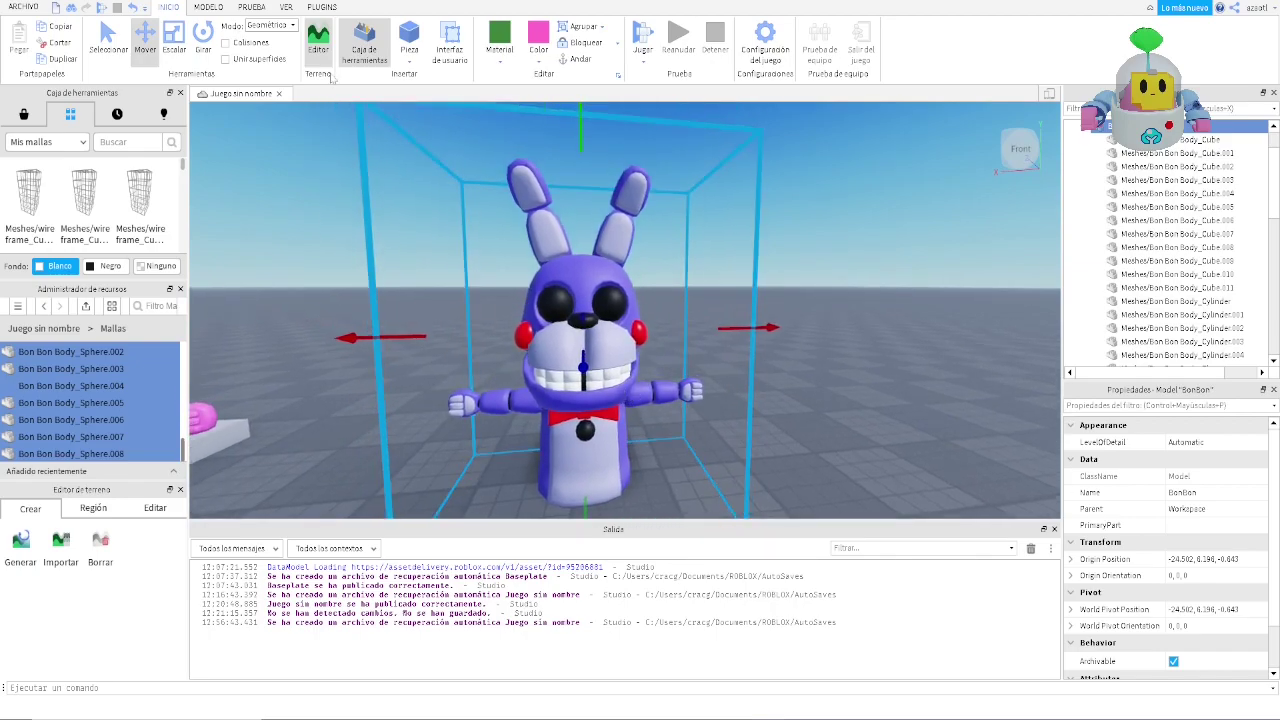
- Check the plugin manager for installed plugins and close it
left_click(321, 8)
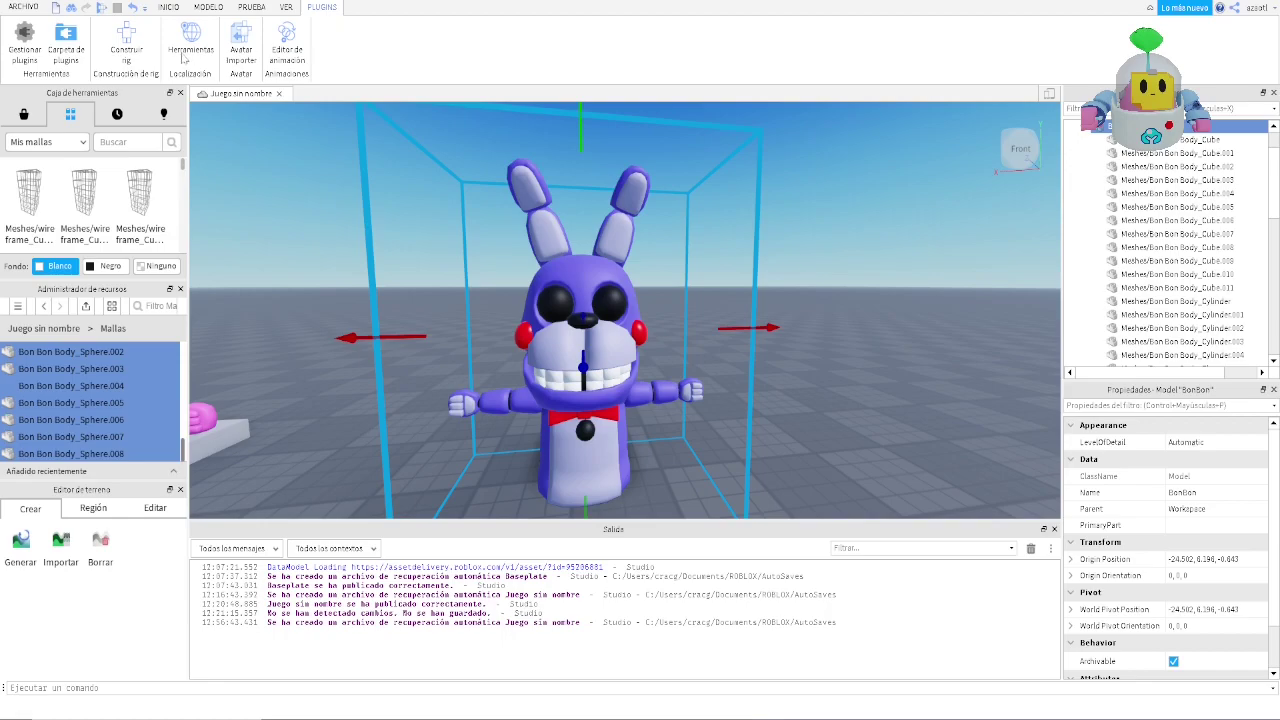
left_click(22, 45)
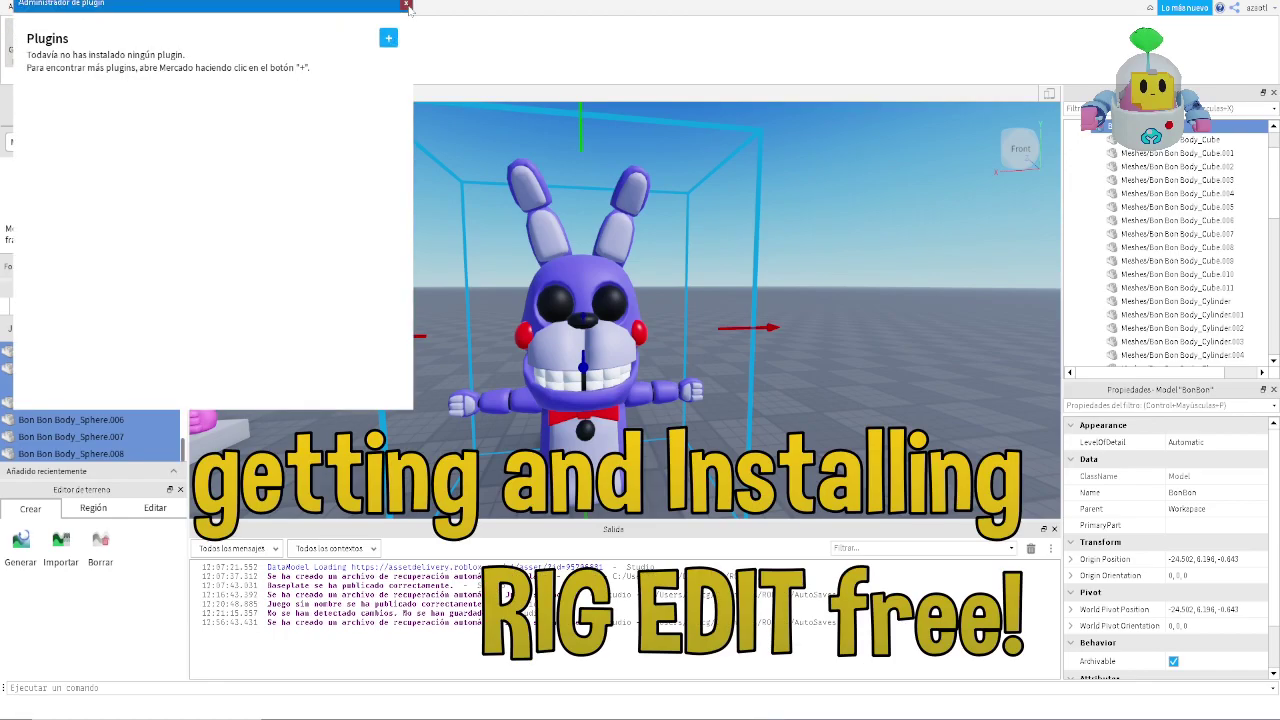
left_click(408, 6)
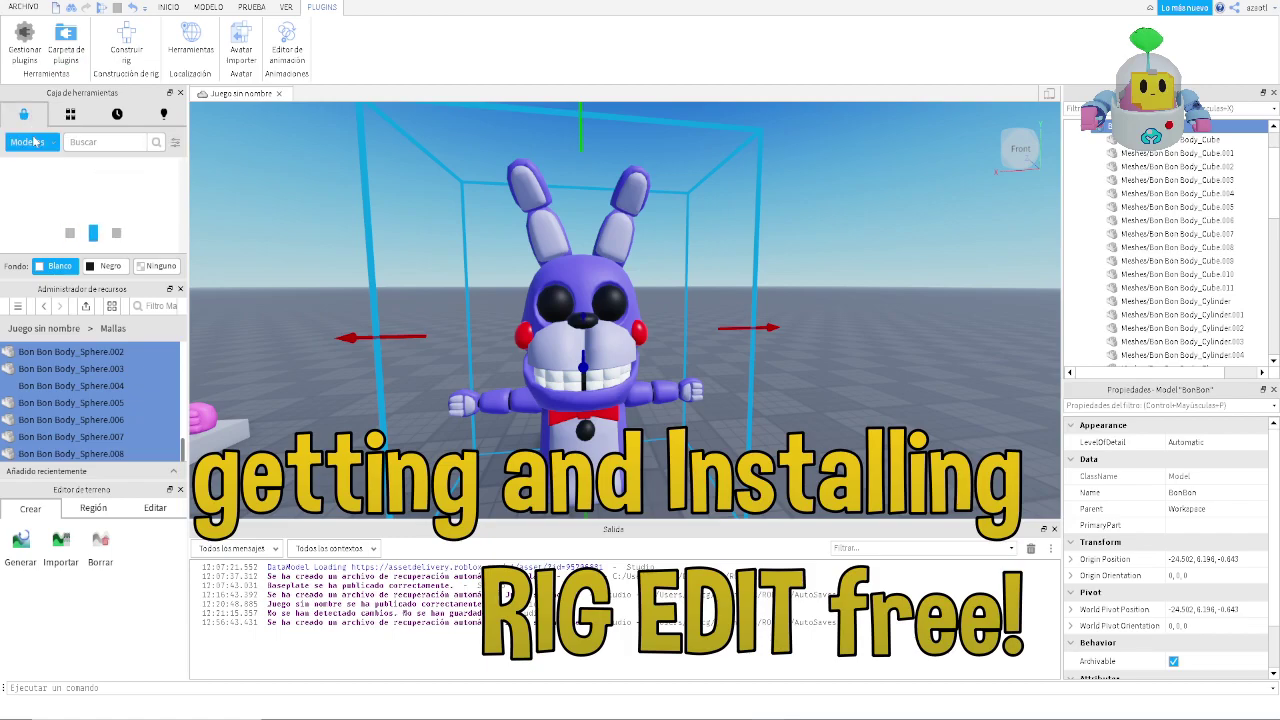
- Search the marketplace's plugins for "rigEdit" and, more broadly, for "rig"
left_click(30, 142)
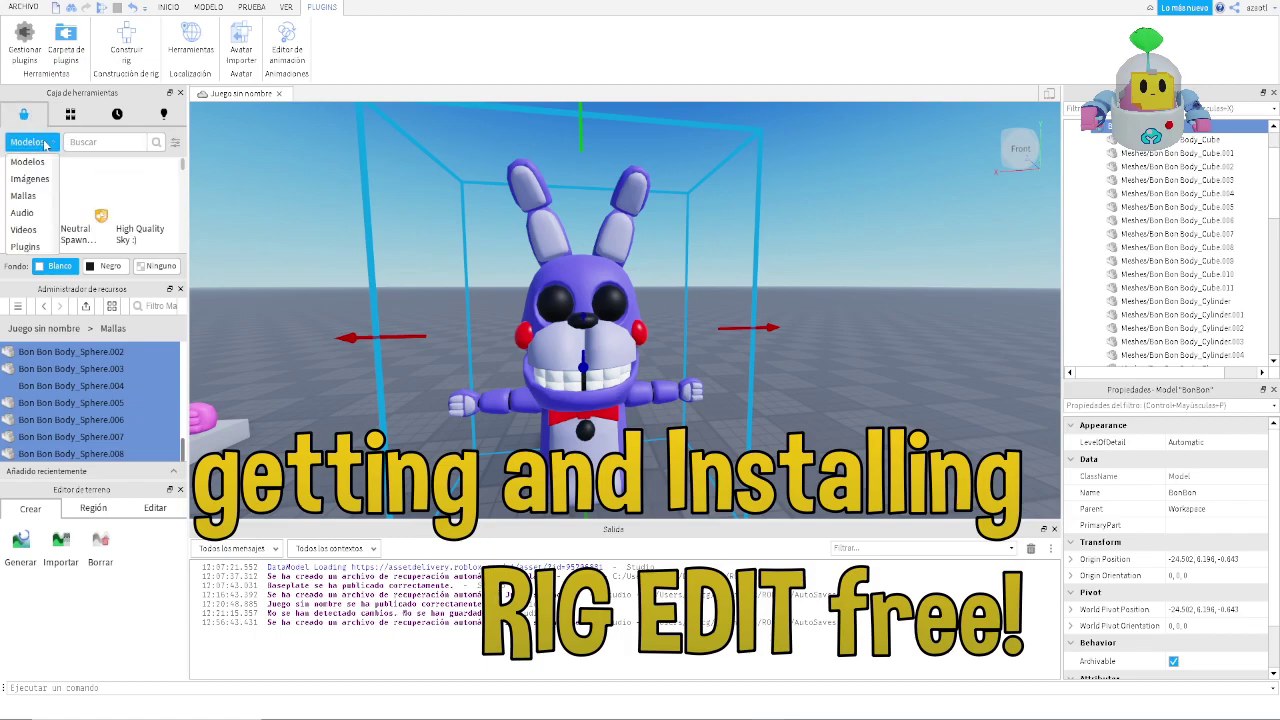
left_click(24, 247)
left_click(96, 143)
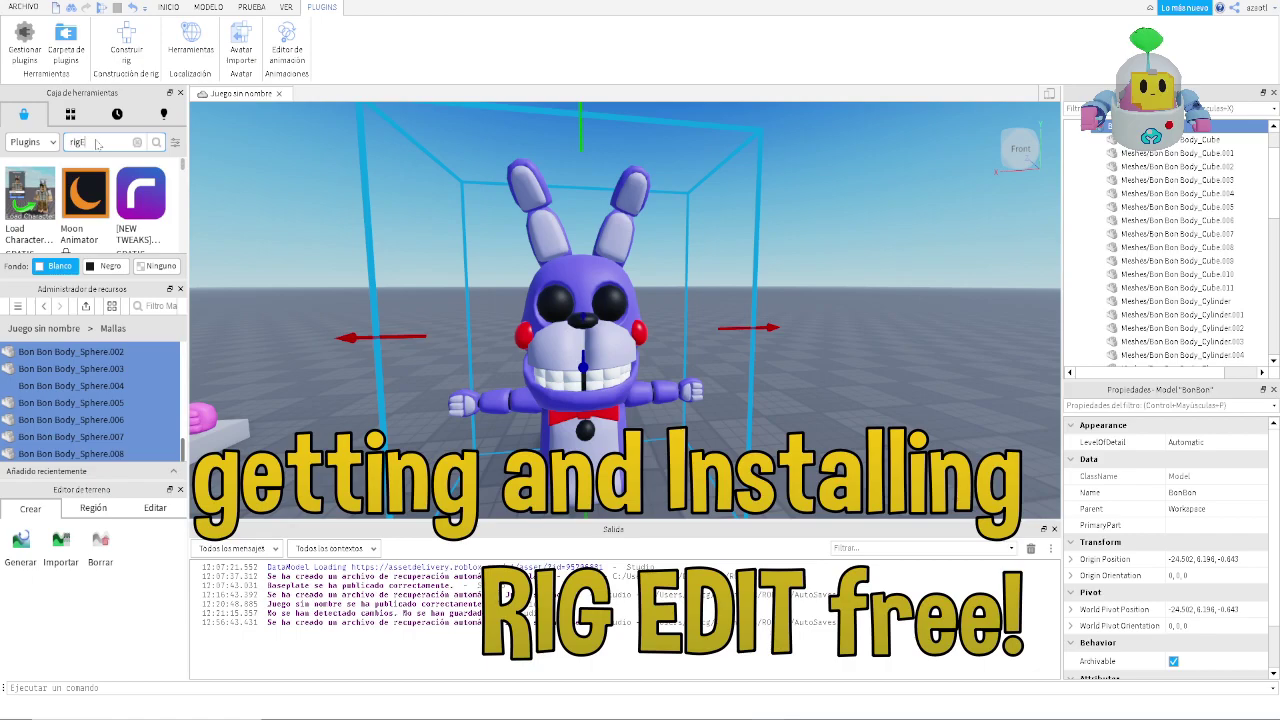
type("rigEdit")
key("Return")
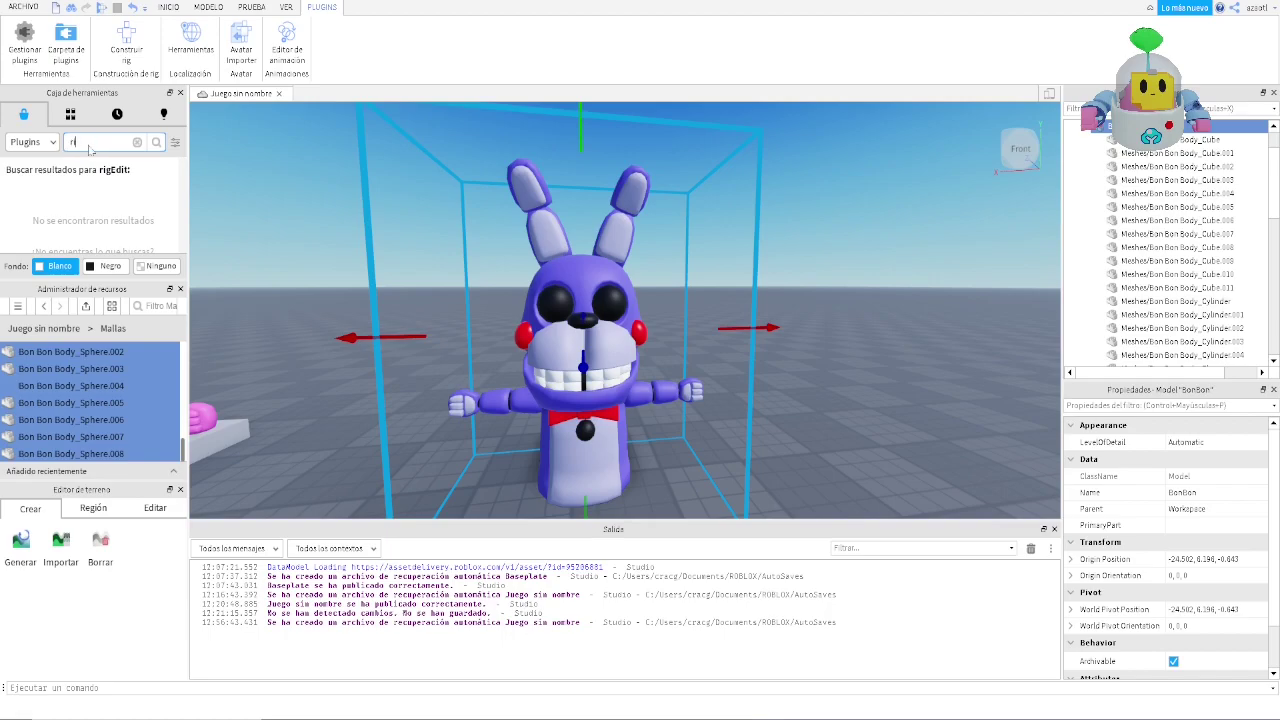
key("Return")
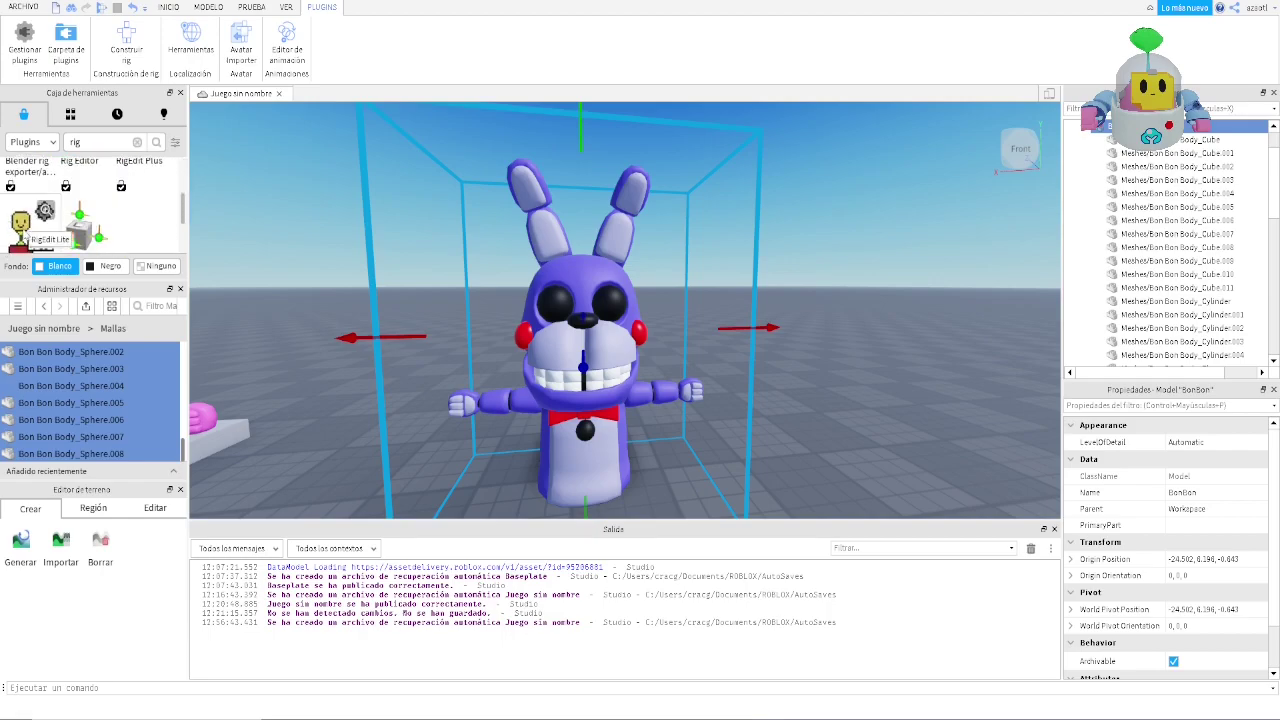
- Install the RigEdit Lite plugin and start its Edit Rig tool
left_click(40, 222)
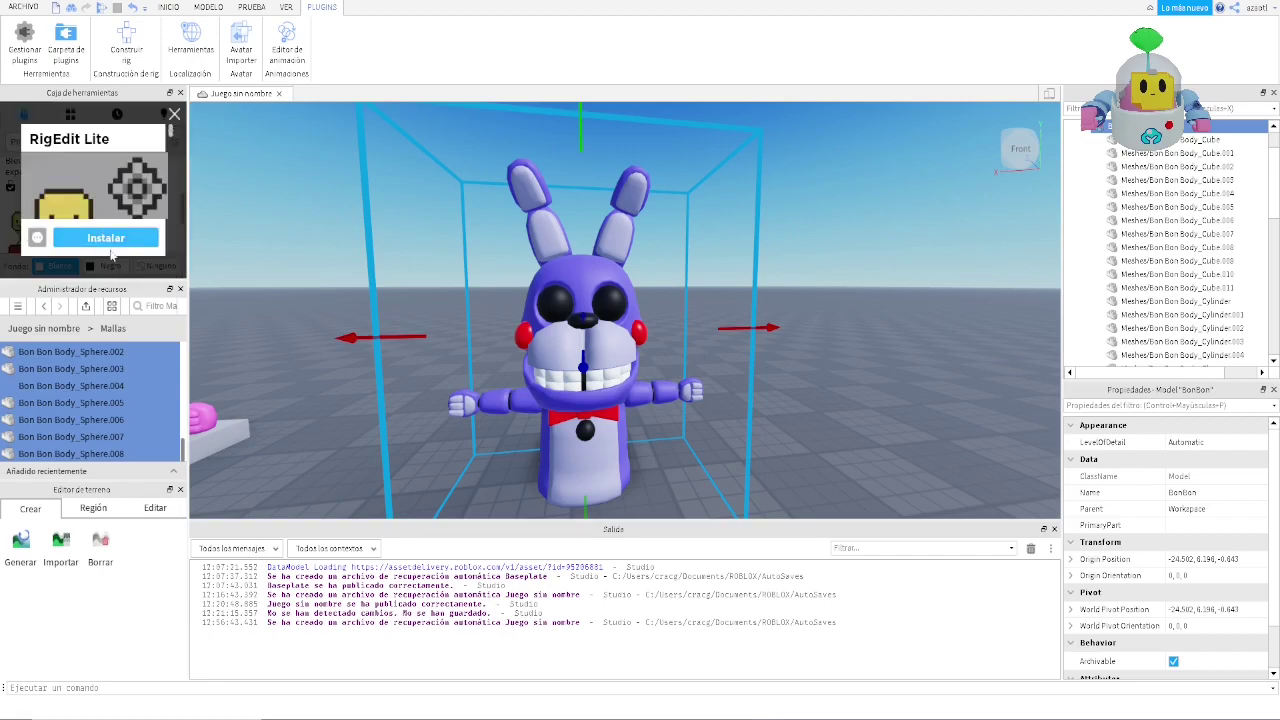
left_click(105, 238)
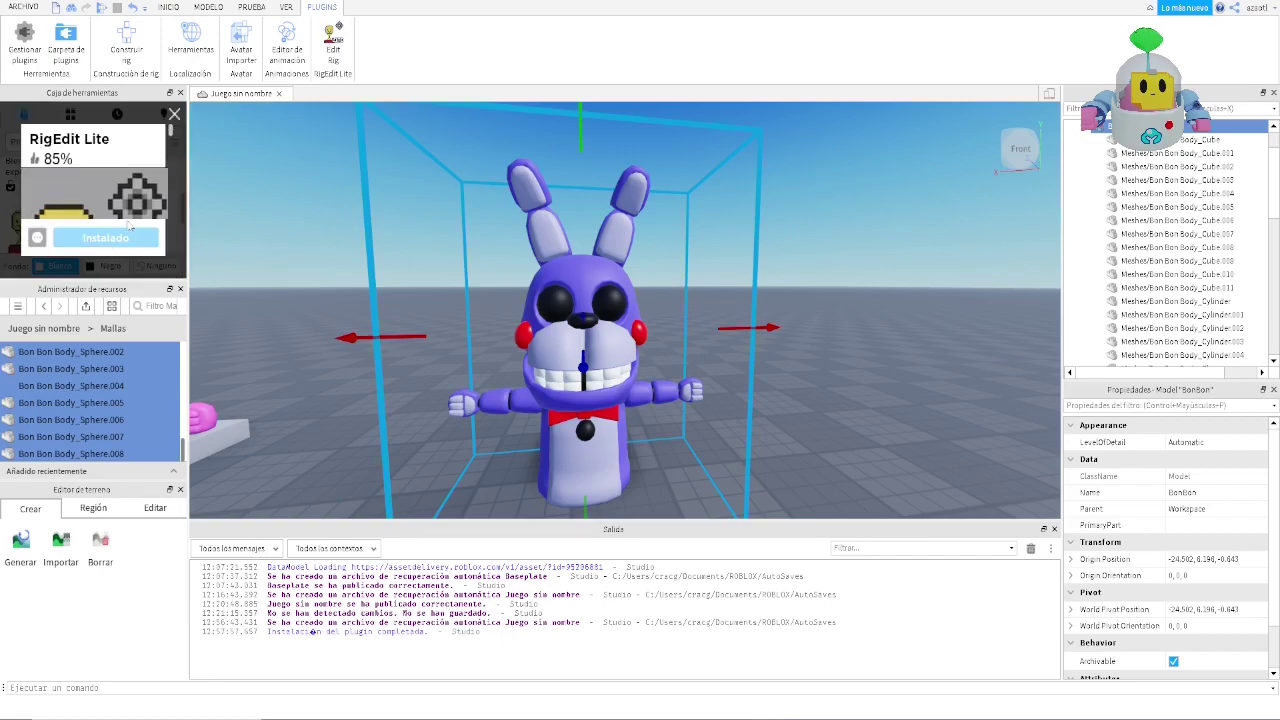
left_click(175, 114)
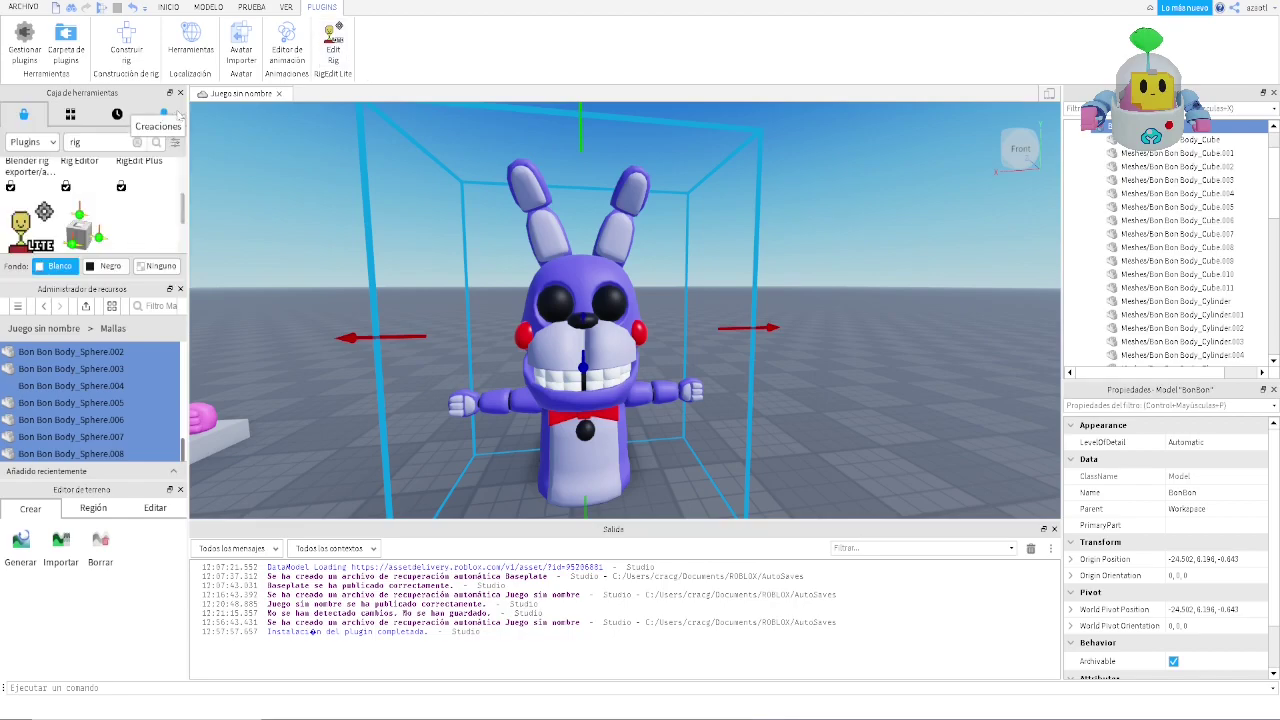
left_click(335, 45)
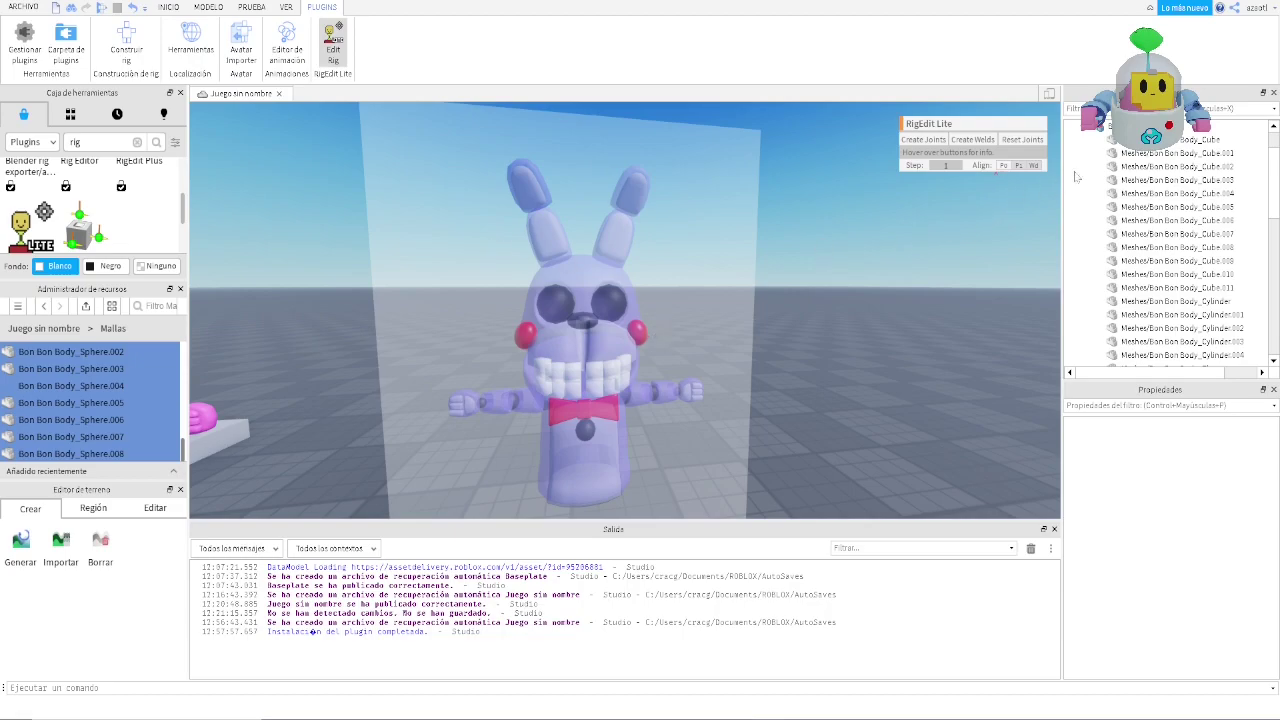
- Insert a Humanoid object into the BonBon model
left_click(1150, 126)
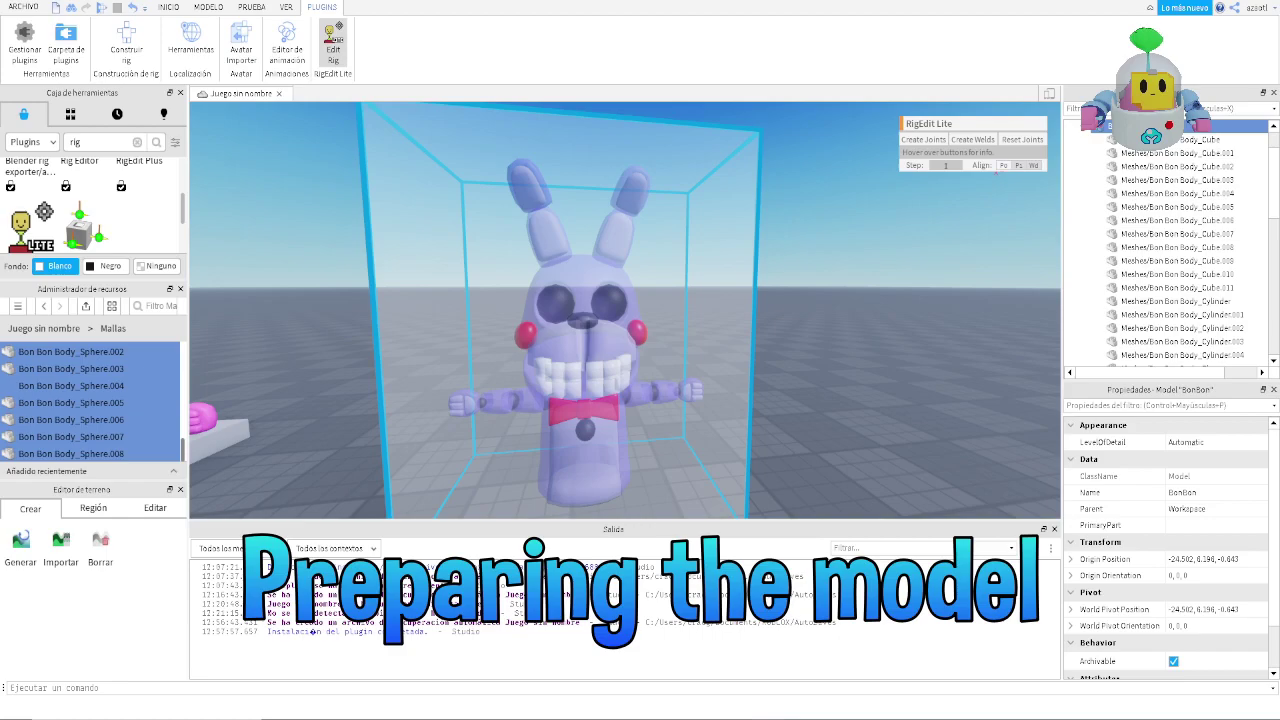
left_click(1212, 126)
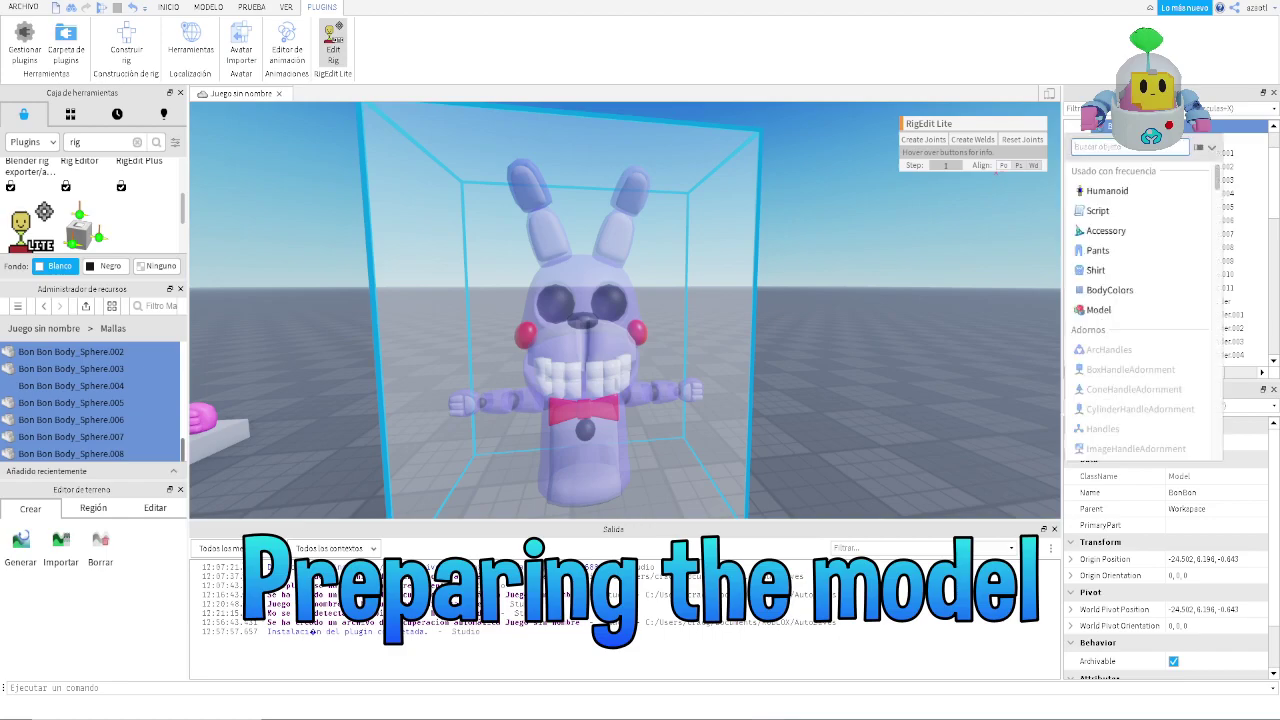
left_click(1122, 198)
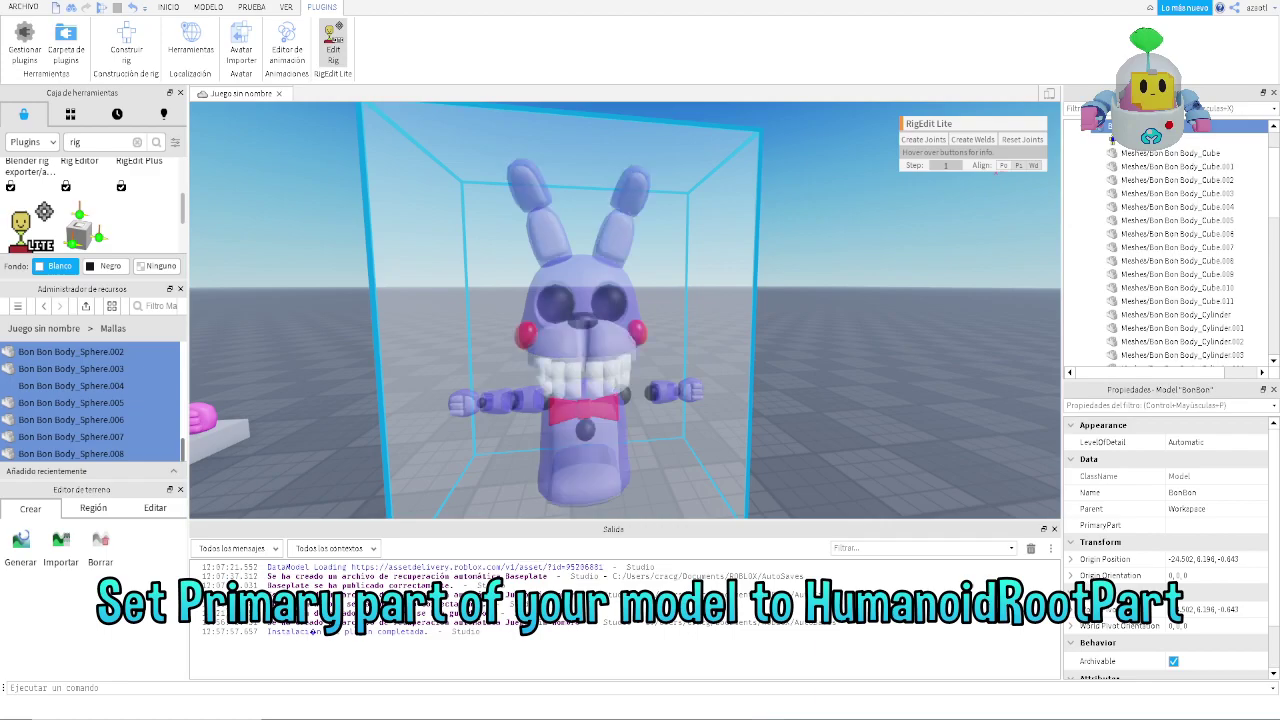
- Insert a Part into the BonBon model and rename it HumanoidRootPart
left_click(1150, 127)
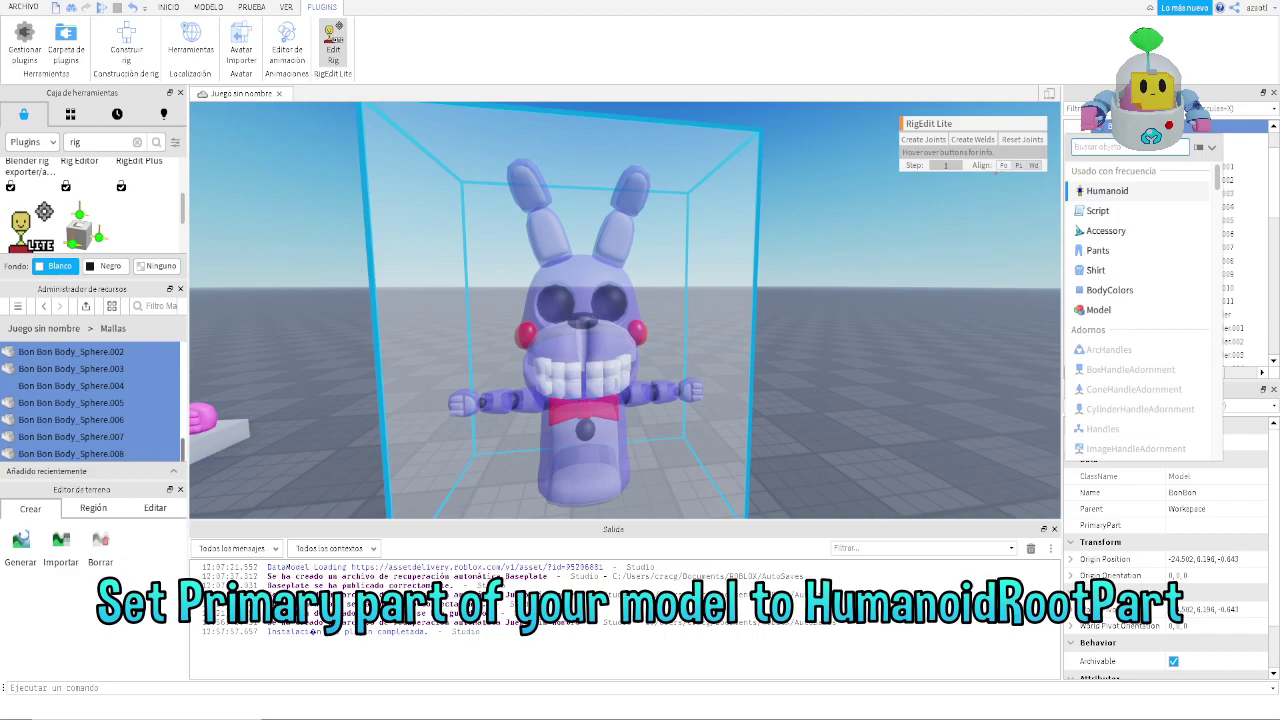
type("part")
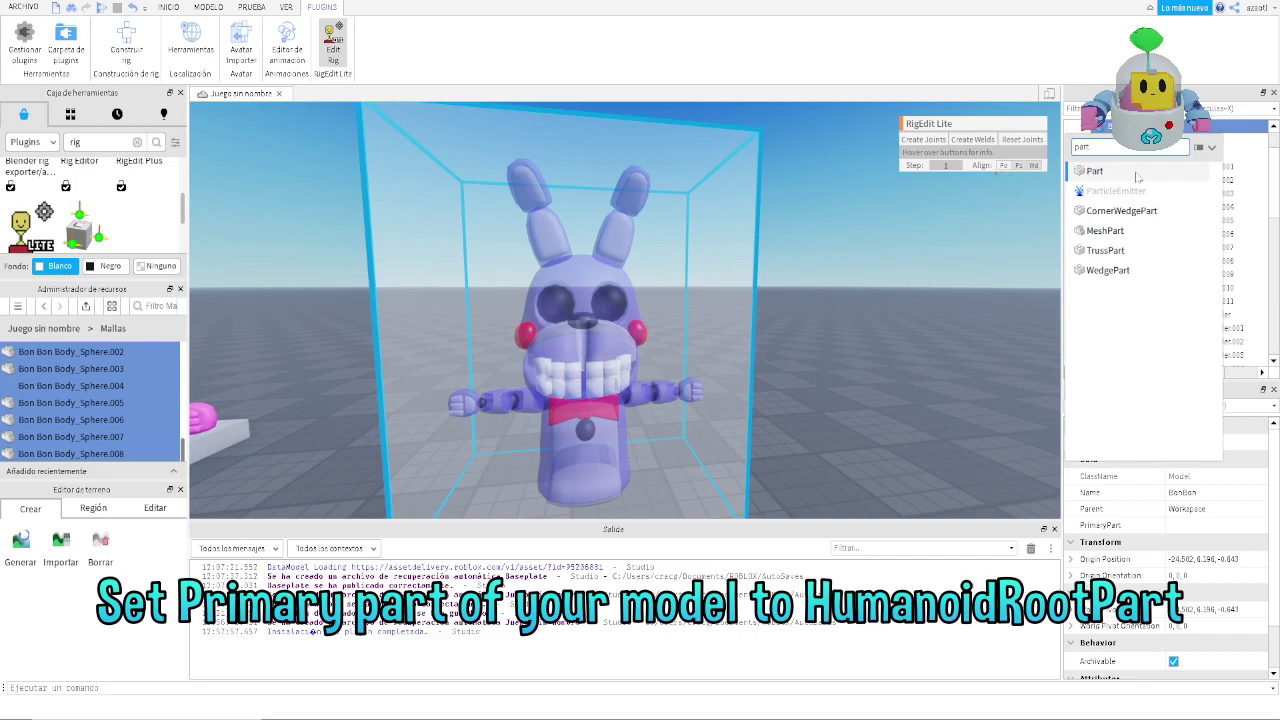
left_click(1128, 174)
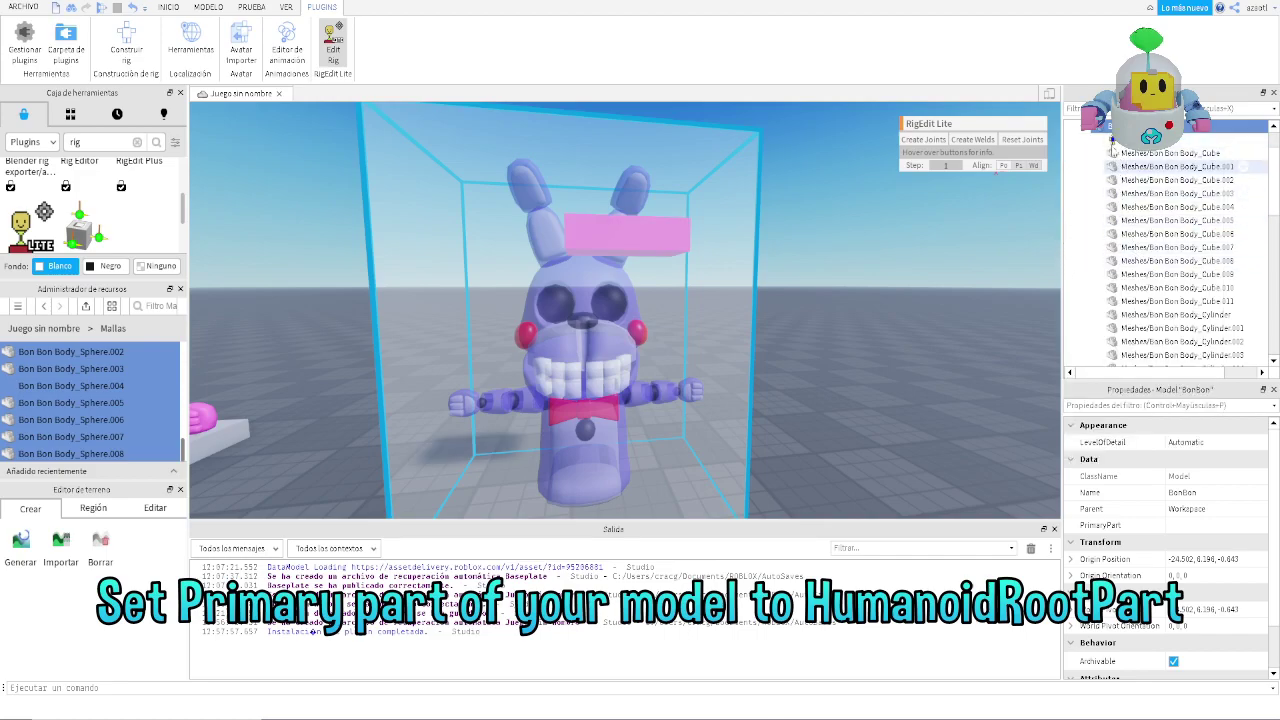
scroll(1160, 250, "down", 10)
left_click(1128, 293)
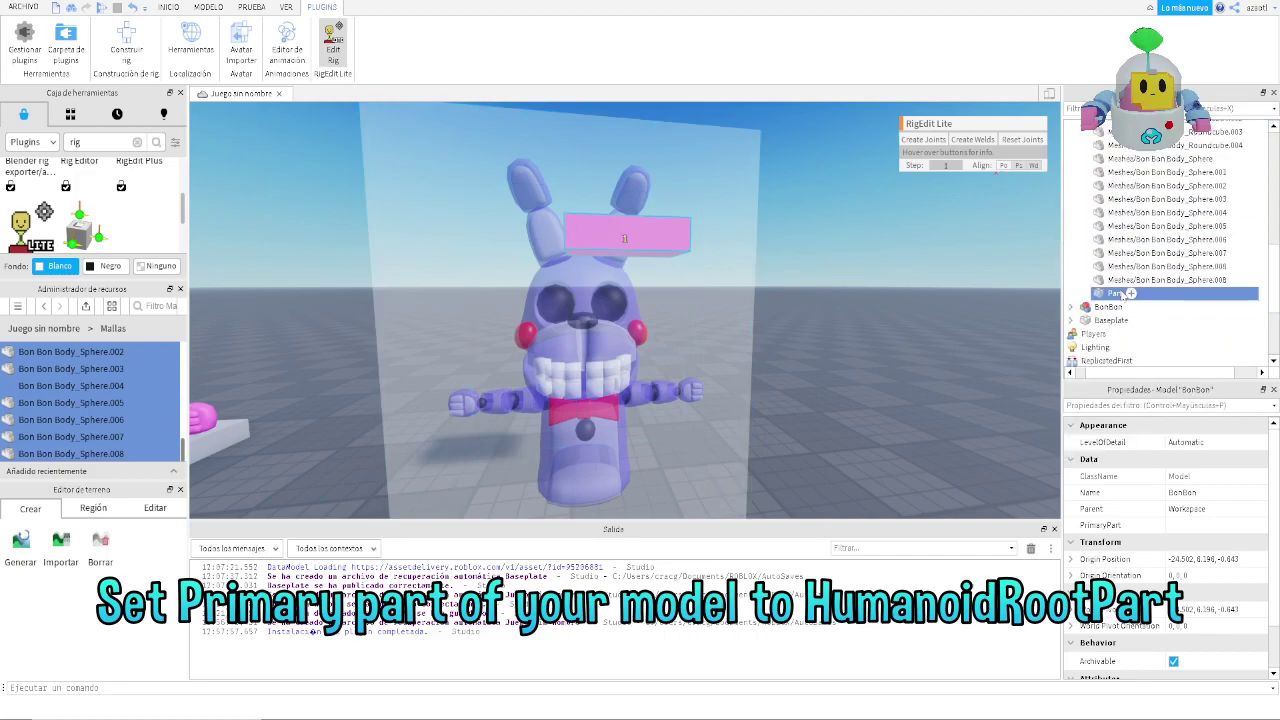
left_click(1128, 293)
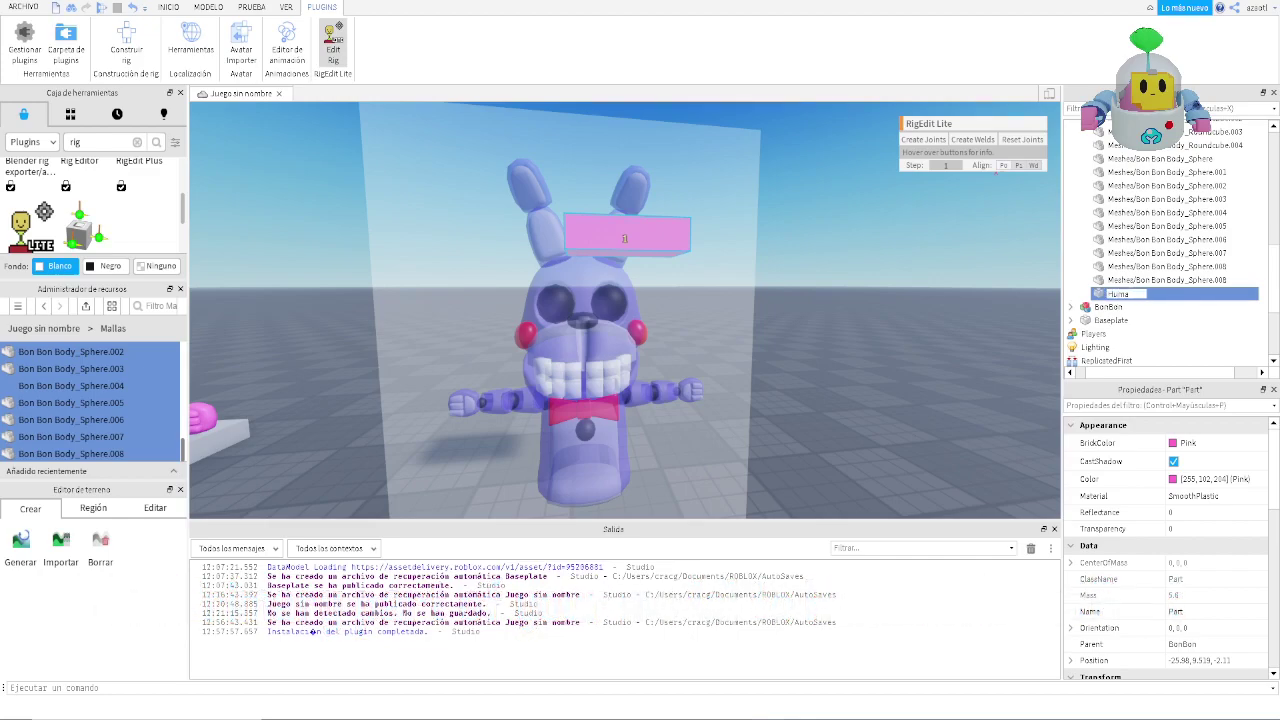
type("HumanoidRootPart")
key("Return")
- Scale HumanoidRootPart in height and depth so it sits at BonBon's torso, centred at about Y 2.91 and Z -0.28
right_click_drag(826, 277, 826, 277)
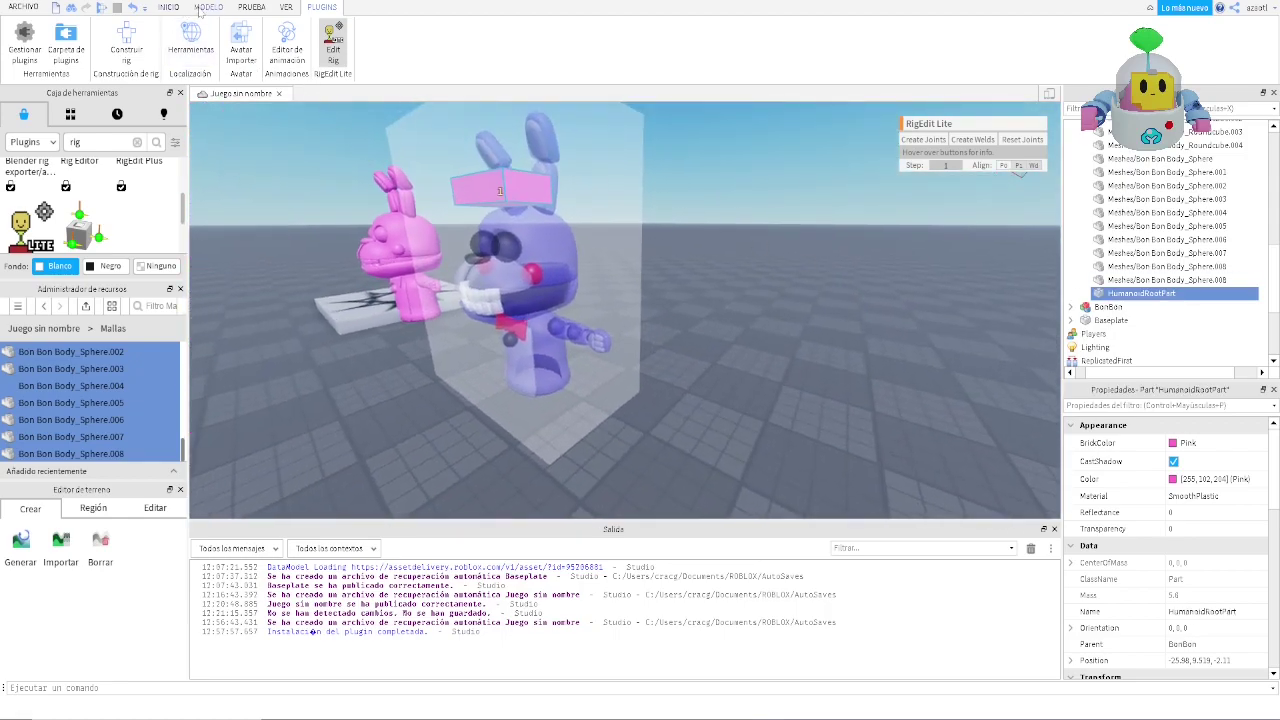
left_click(208, 7)
left_click(92, 38)
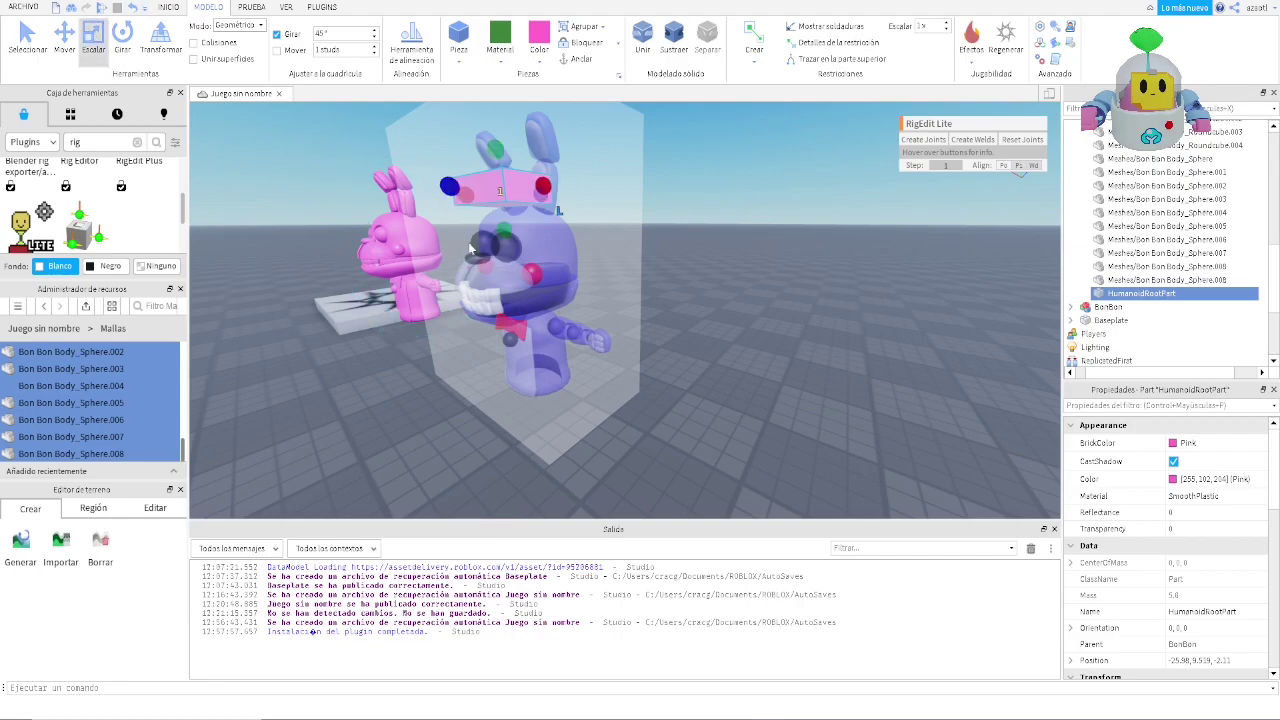
left_click_drag(500, 228, 530, 404)
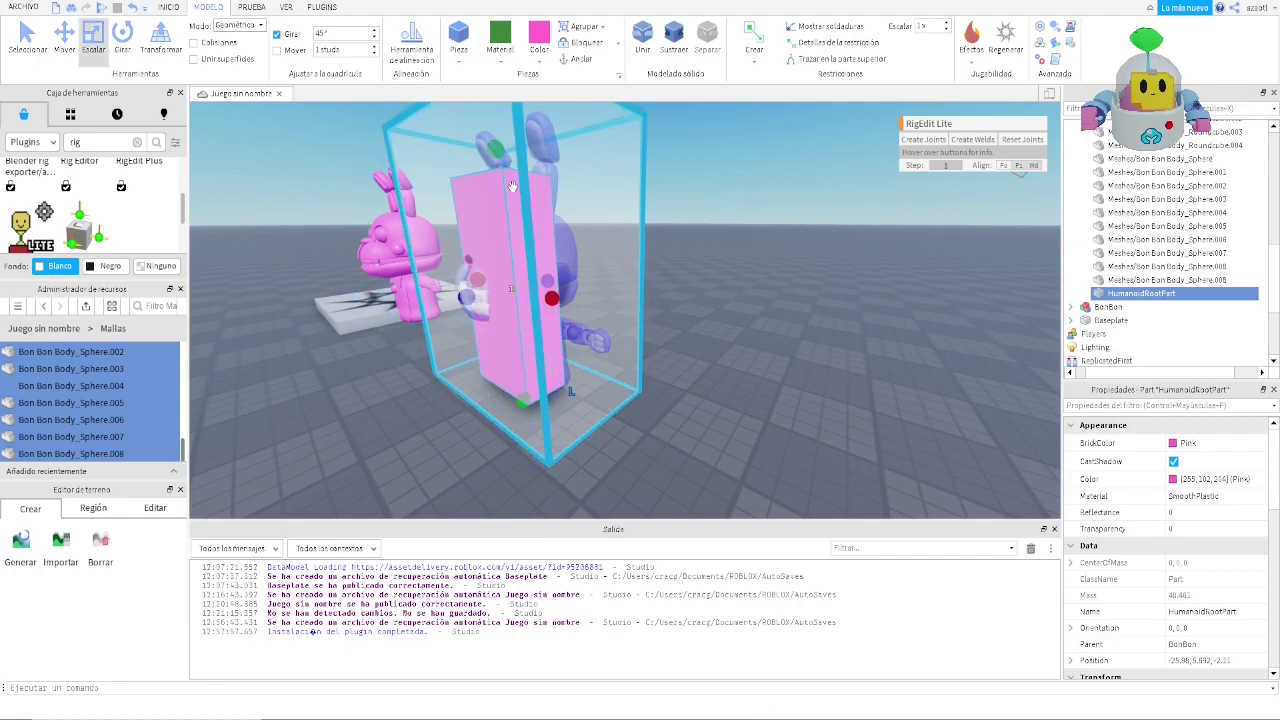
left_click_drag(496, 152, 520, 310)
right_click_drag(526, 329, 580, 322)
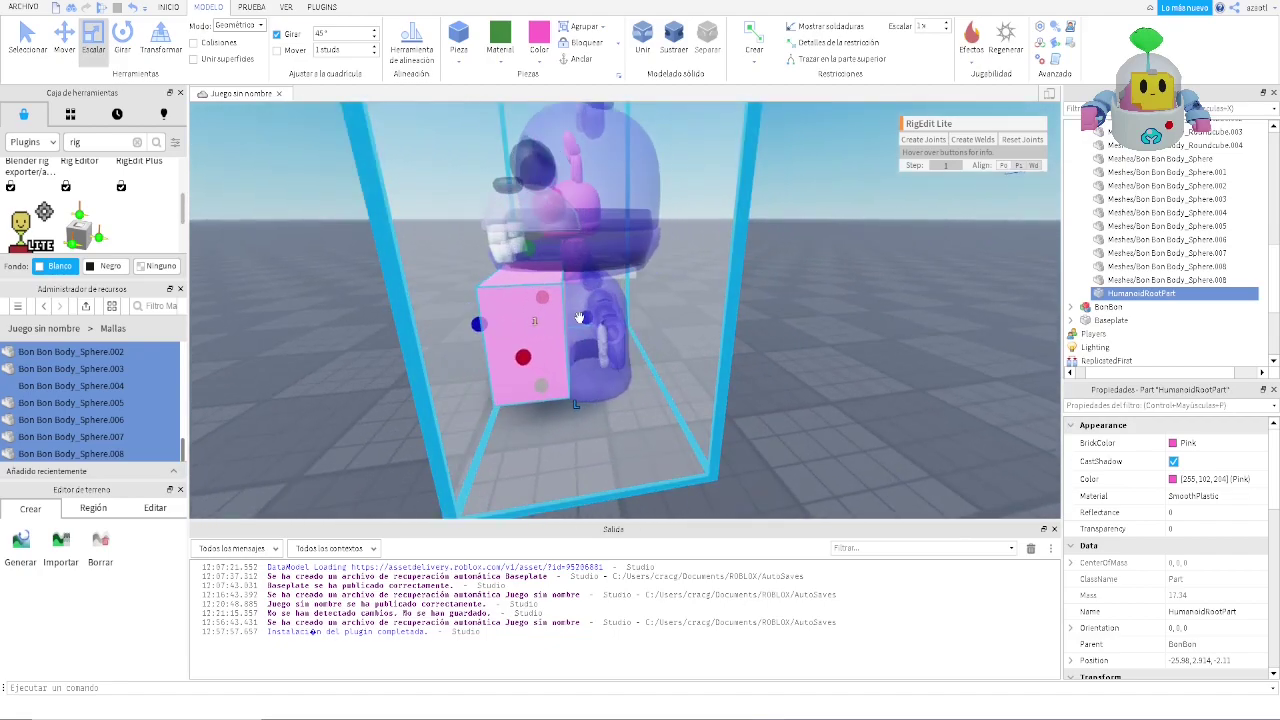
left_click_drag(580, 324, 638, 326)
left_click_drag(483, 326, 535, 338)
- Fit HumanoidRootPart to the torso's width and extend its base downward, centring it at about X -24.52 and Y 2.43
scroll(534, 352, "up", 3)
right_click_drag(534, 352, 580, 330)
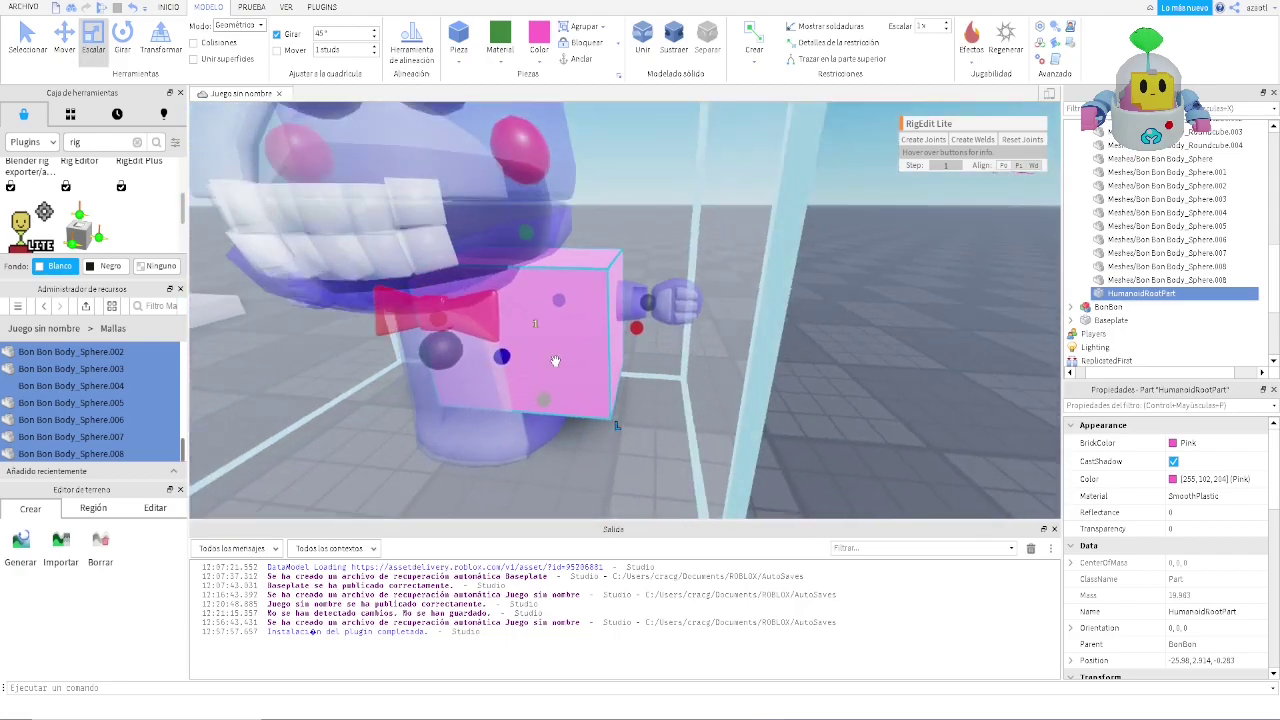
left_click_drag(686, 288, 613, 311)
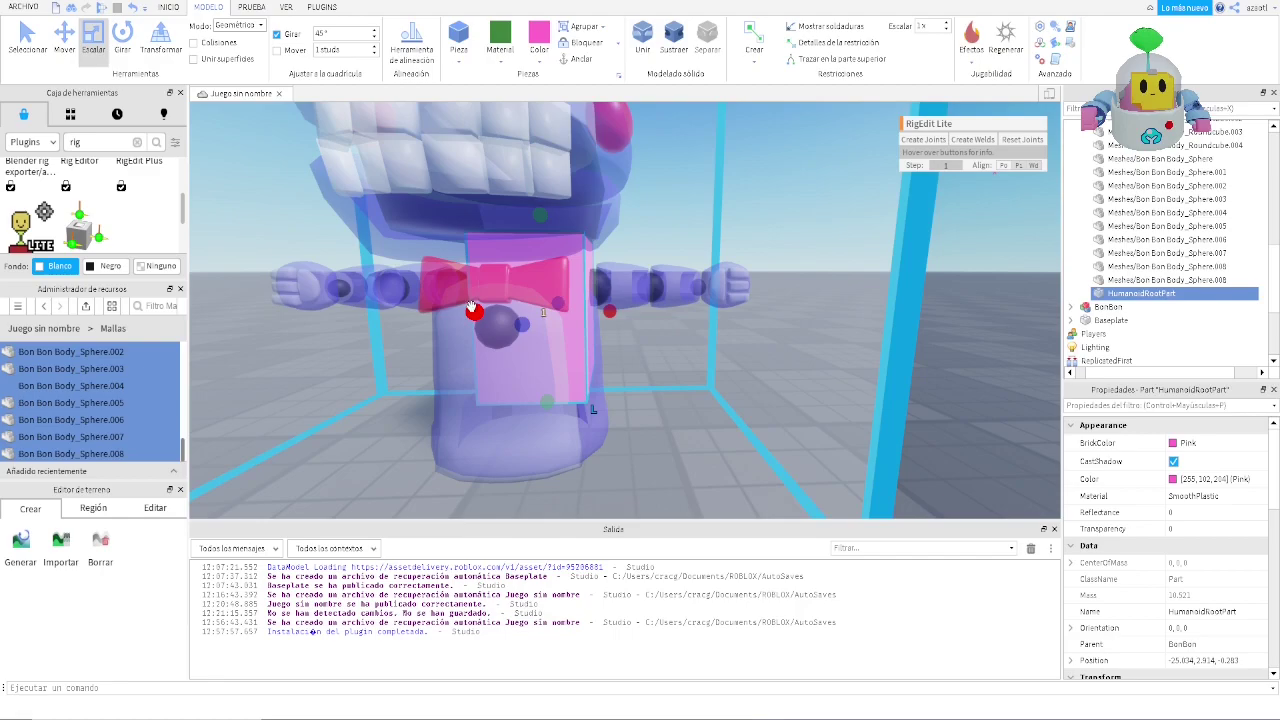
left_click_drag(468, 306, 426, 313)
right_click_drag(440, 374, 440, 376)
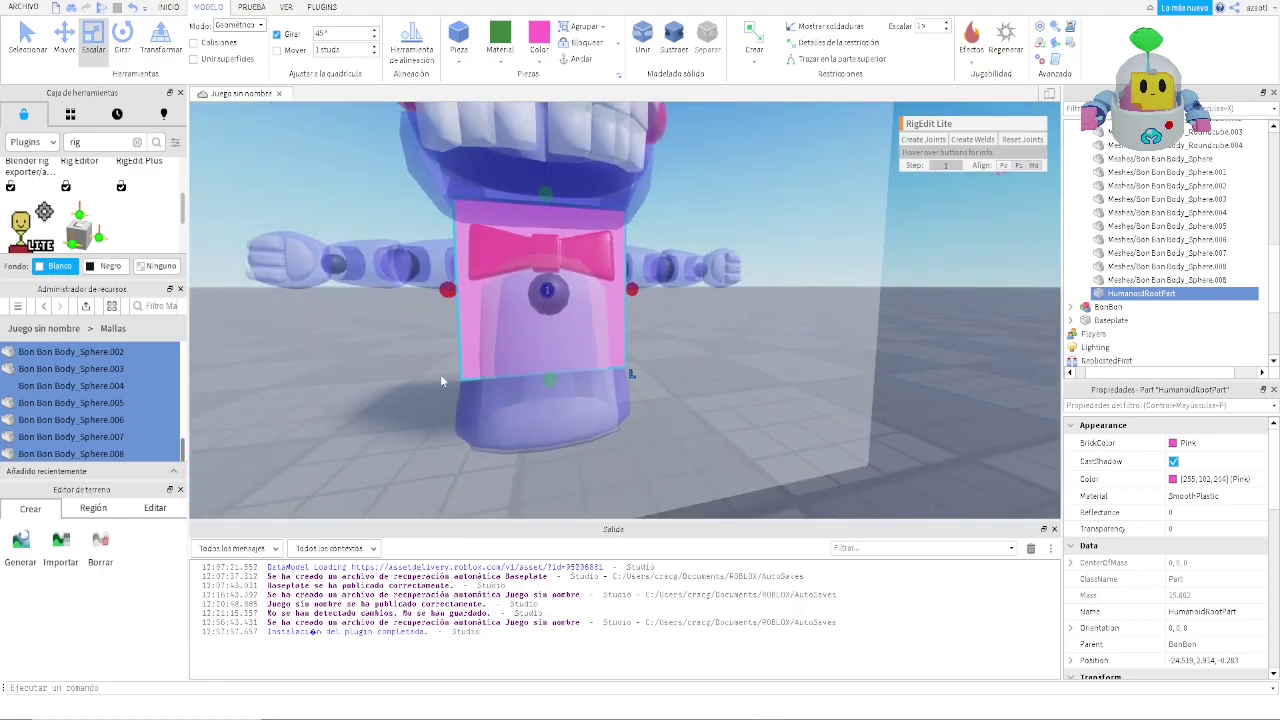
left_click_drag(557, 376, 552, 414)
- Extend HumanoidRootPart slightly toward the back of the torso, centred at about Z -0.14, and set its transparency to 1
scroll(555, 415, "up", 5)
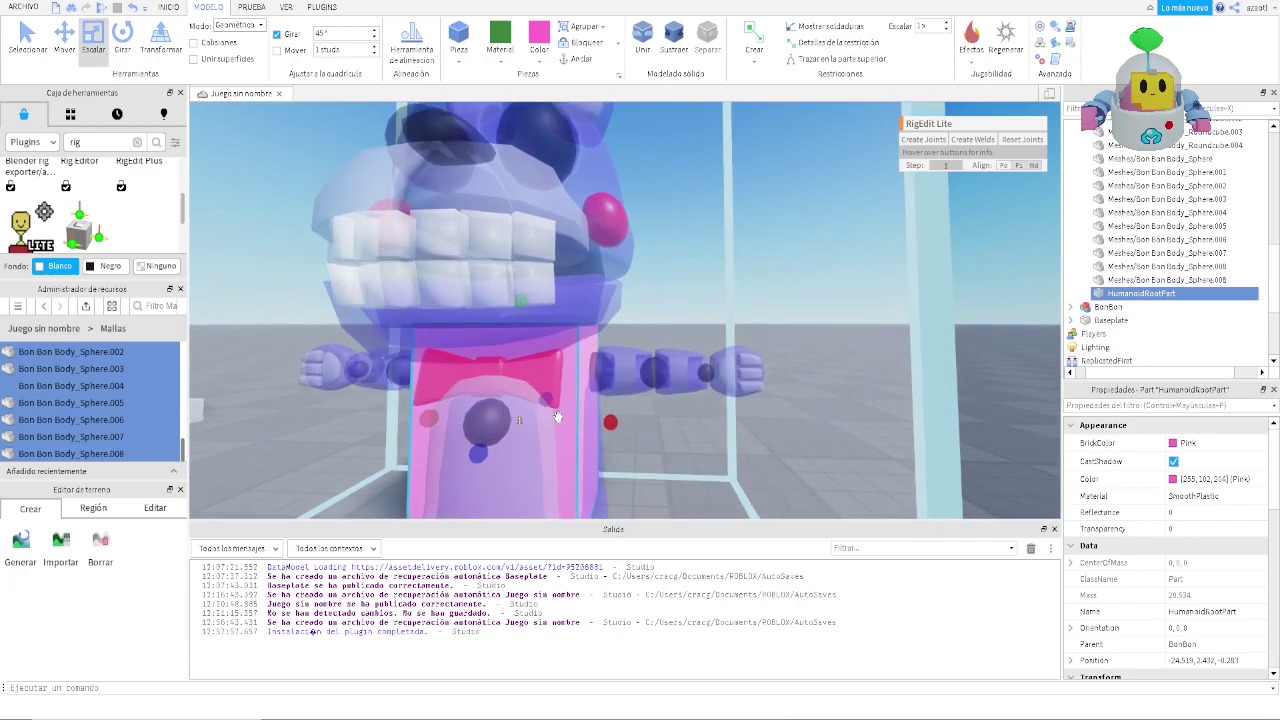
scroll(557, 416, "up", 2)
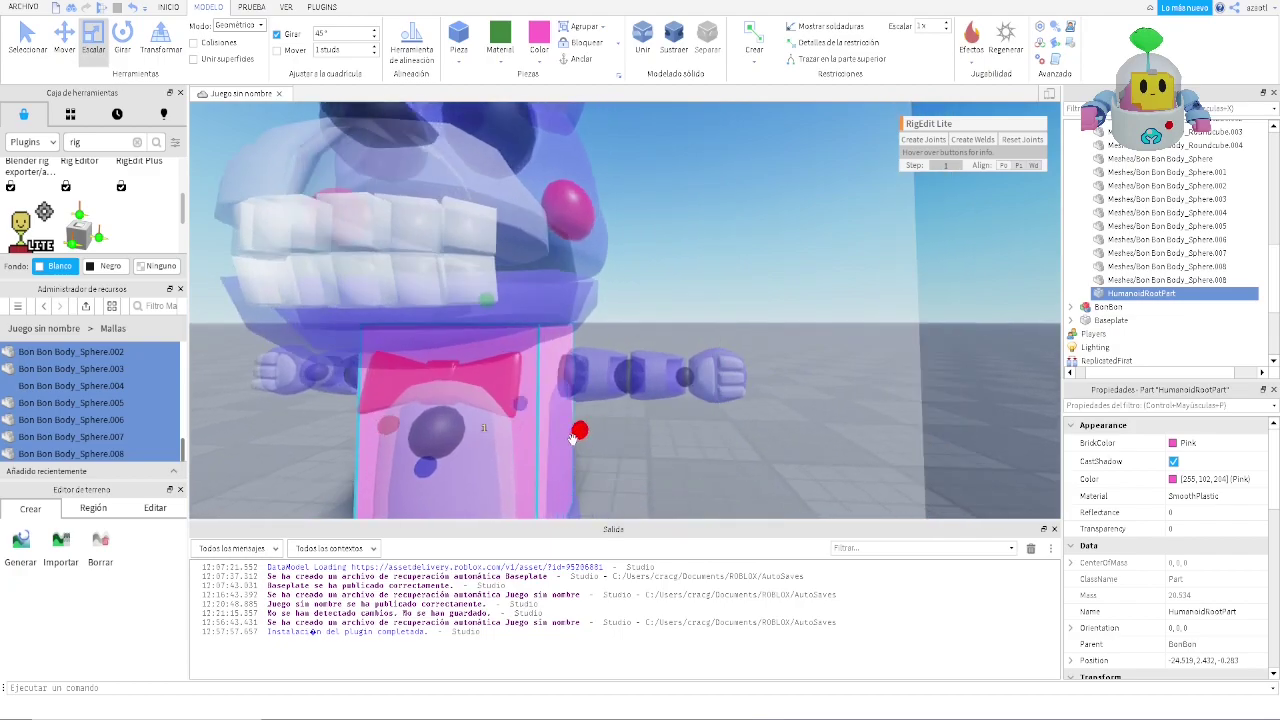
right_click_drag(573, 437, 632, 364)
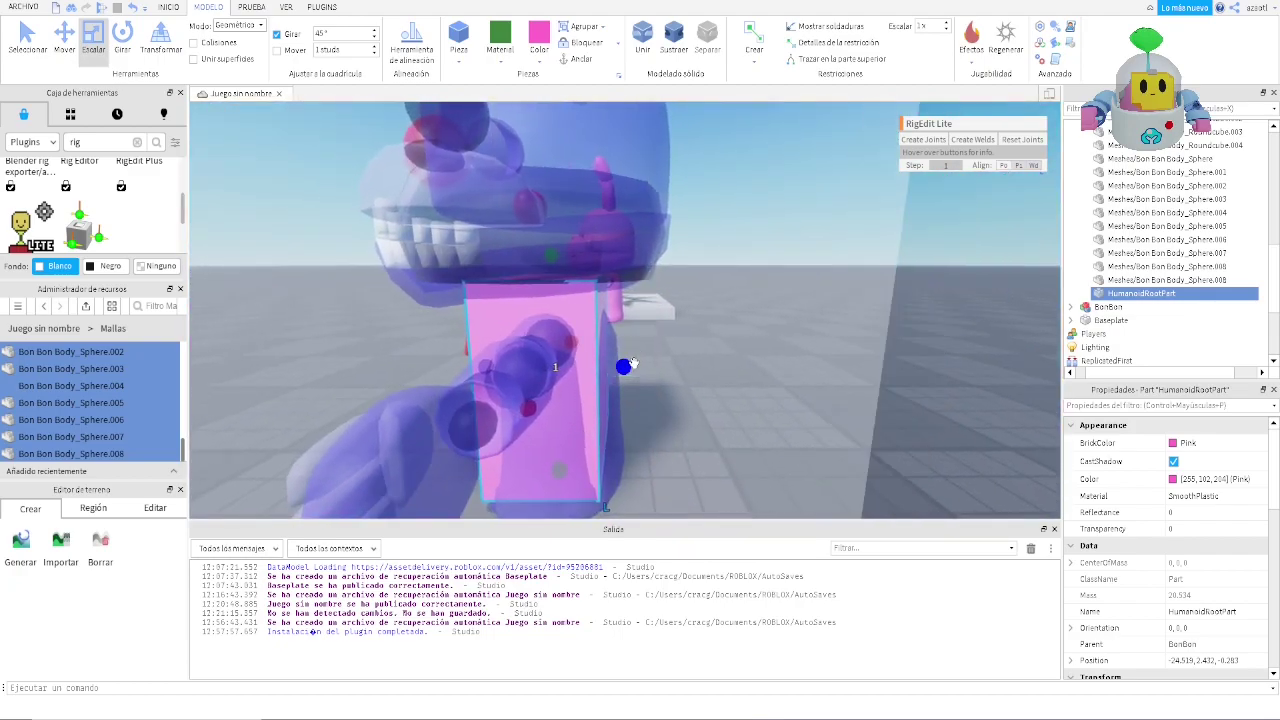
left_click_drag(630, 365, 641, 366)
right_click_drag(641, 366, 617, 374)
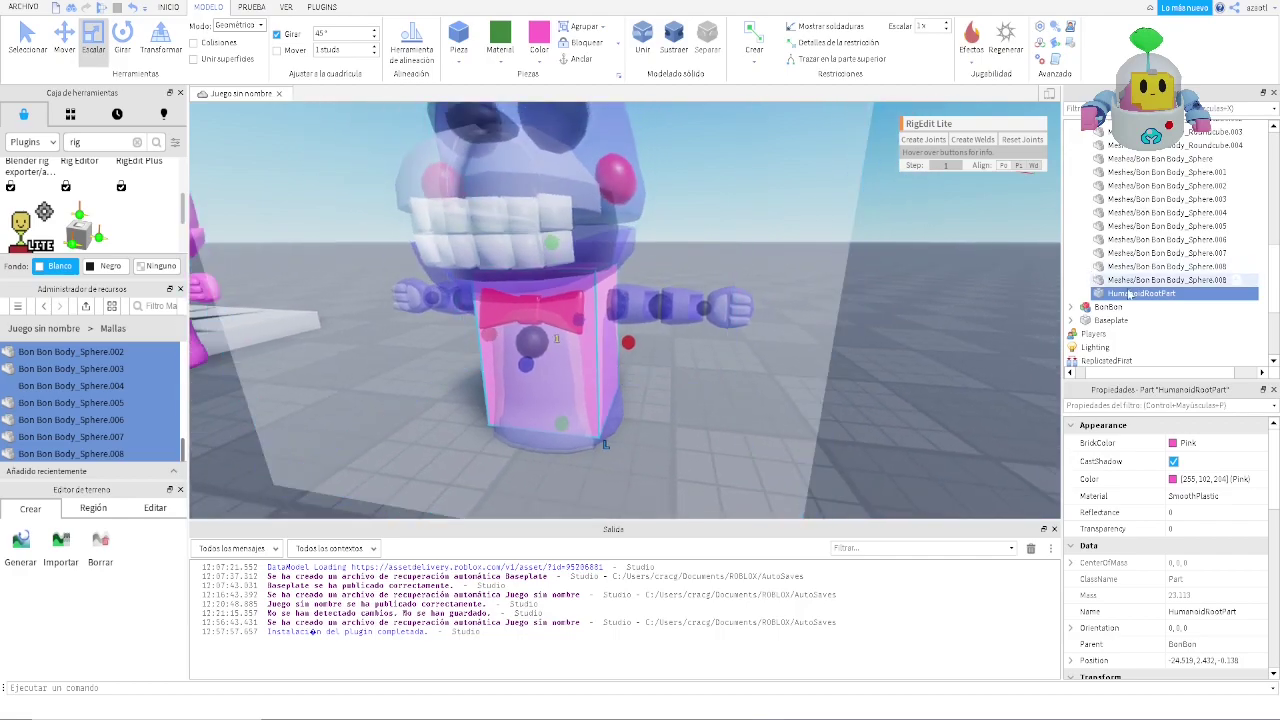
left_click(1190, 528)
left_click_drag(1216, 532, 1276, 532)
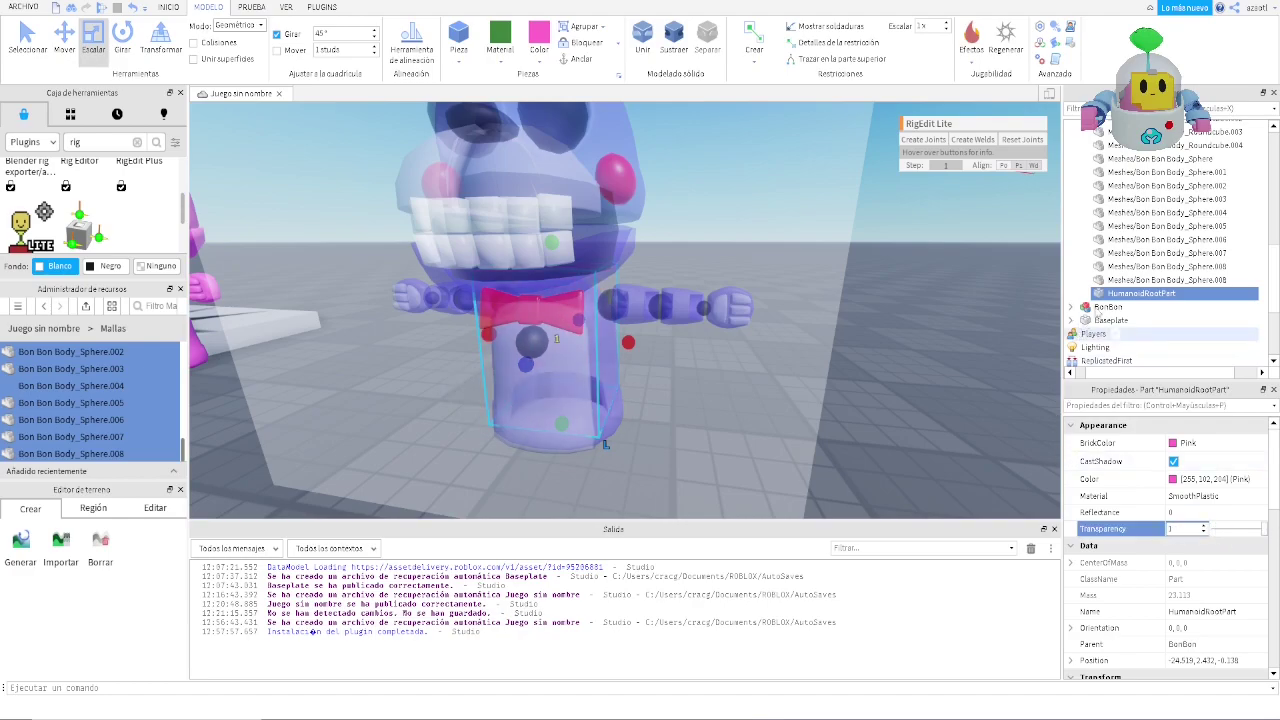
- Set the PrimaryPart of the BonBon model to HumanoidRootPart
scroll(1163, 256, "up", 4)
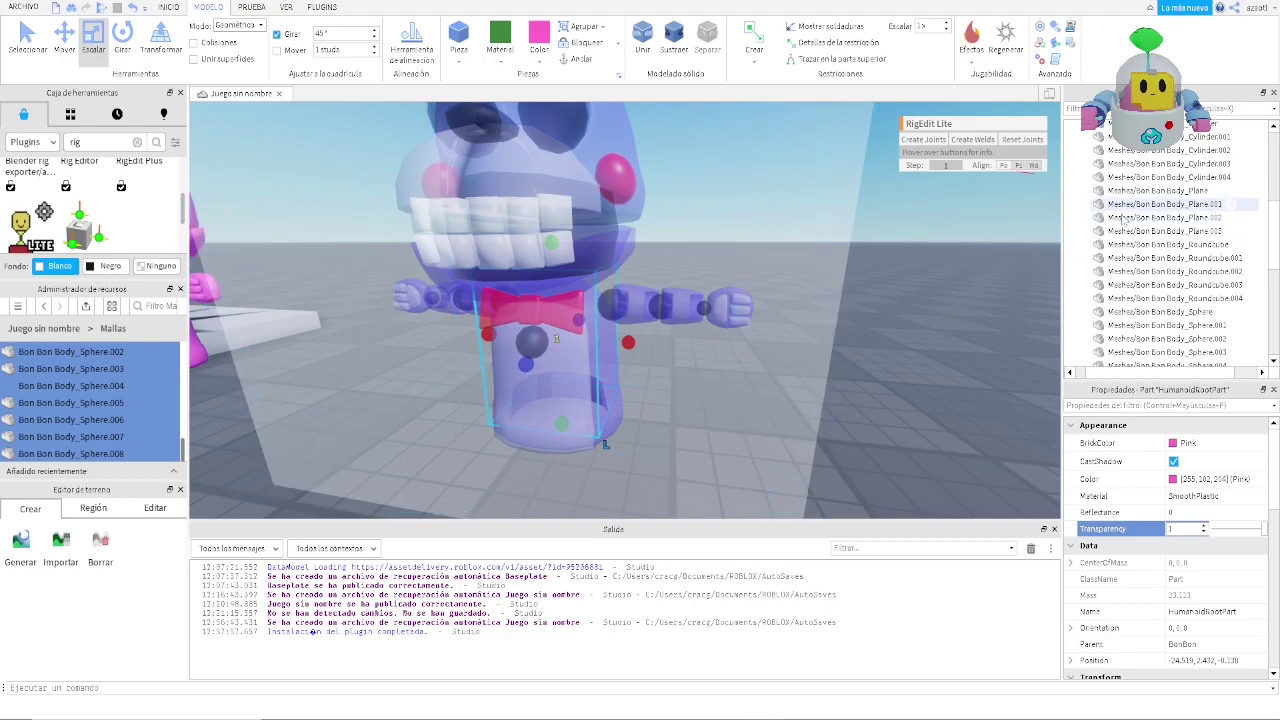
scroll(1180, 205, "up", 5)
left_click(1140, 126)
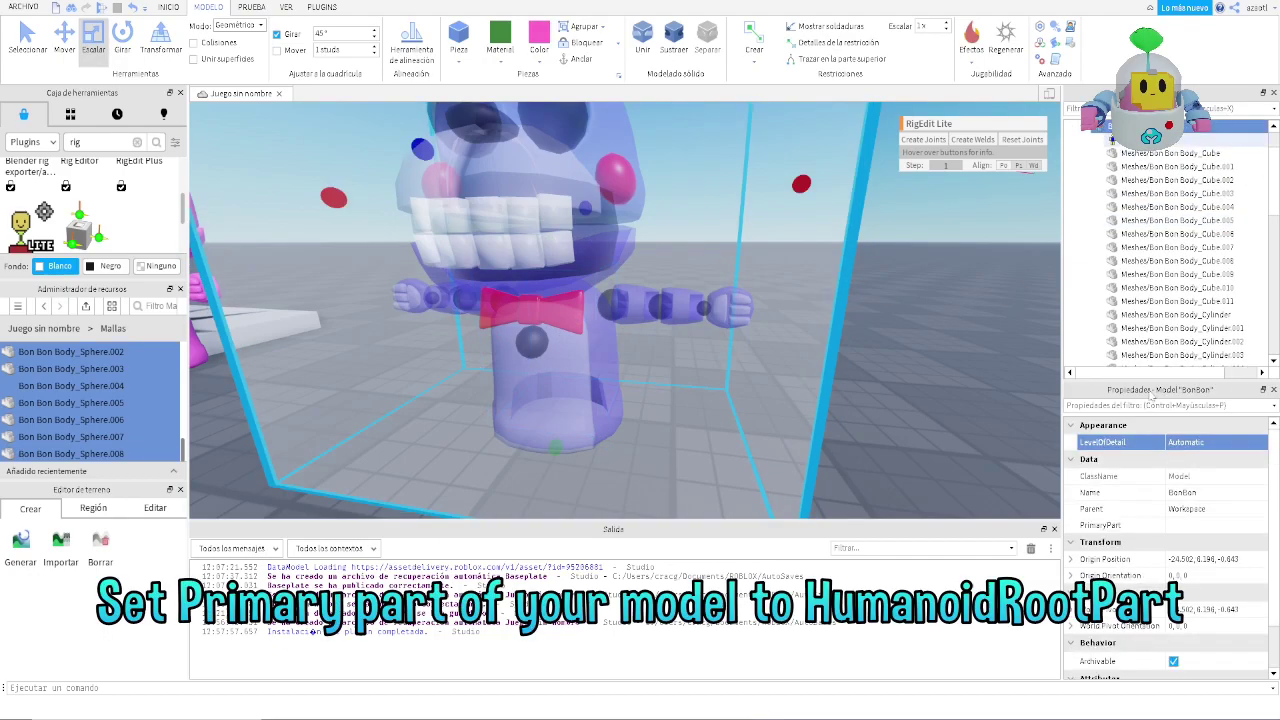
left_click(1187, 527)
scroll(1205, 292, "down", 8)
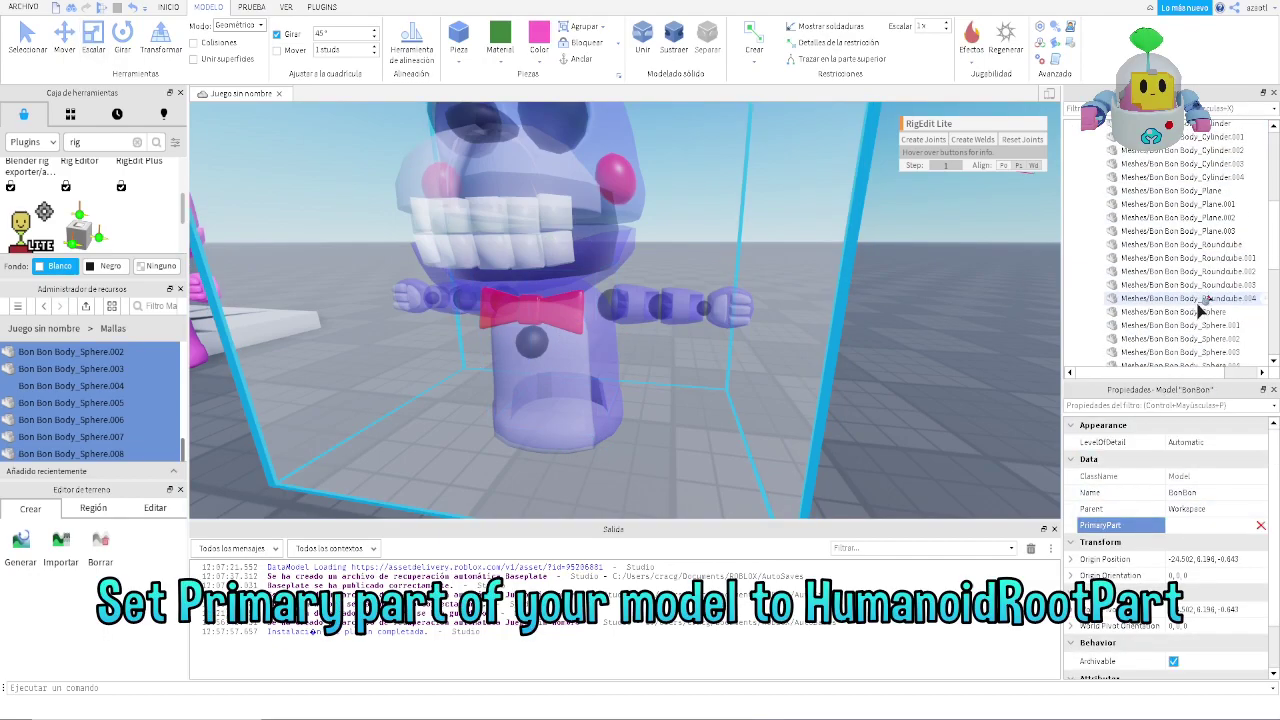
left_click(1155, 217)
scroll(1180, 260, "up", 4)
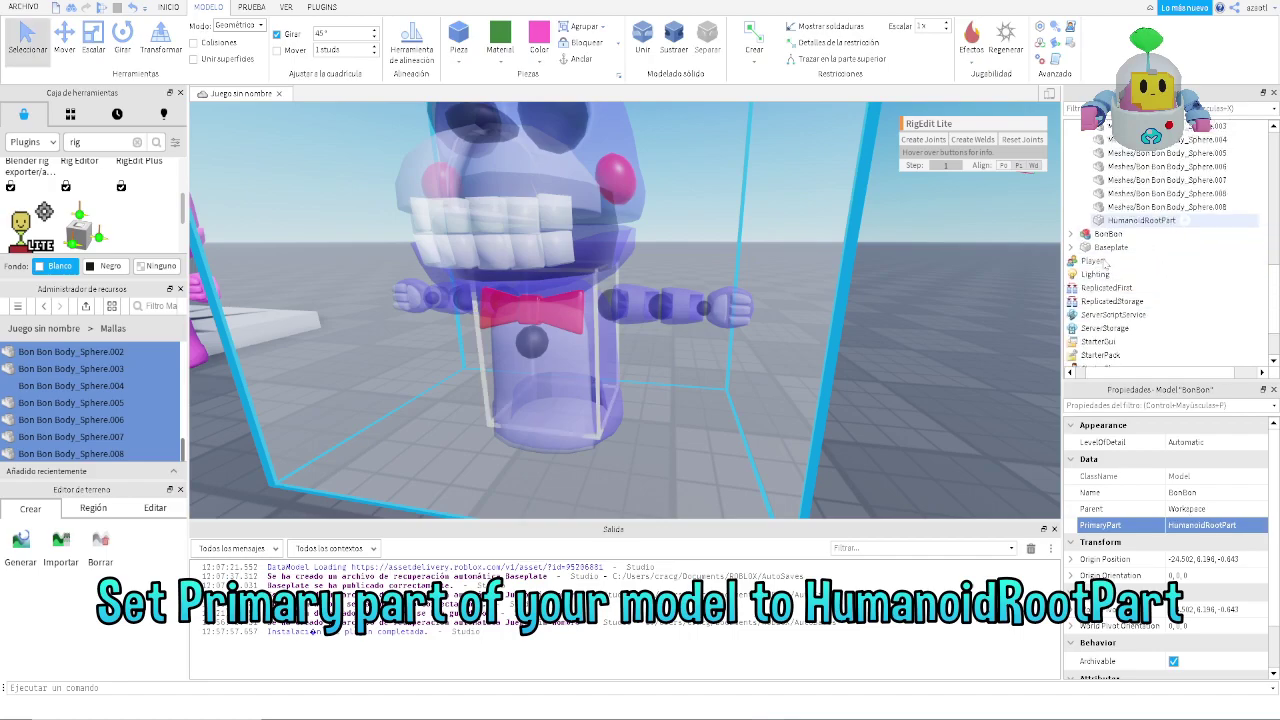
- Clear the BonBon selection and select its first mesh part, Meshes/Bon Bon Body_Cube
left_click(915, 407)
scroll(903, 406, "down", 1)
right_click_drag(903, 408, 905, 406)
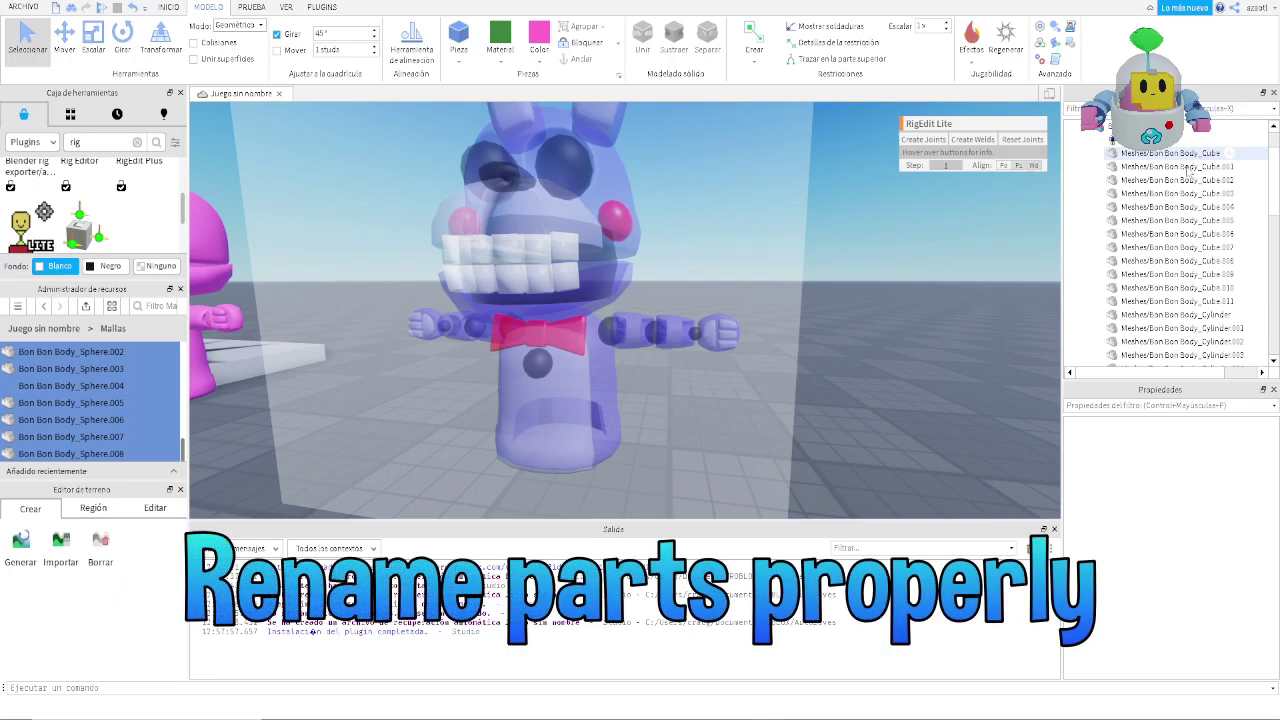
left_click(1158, 155)
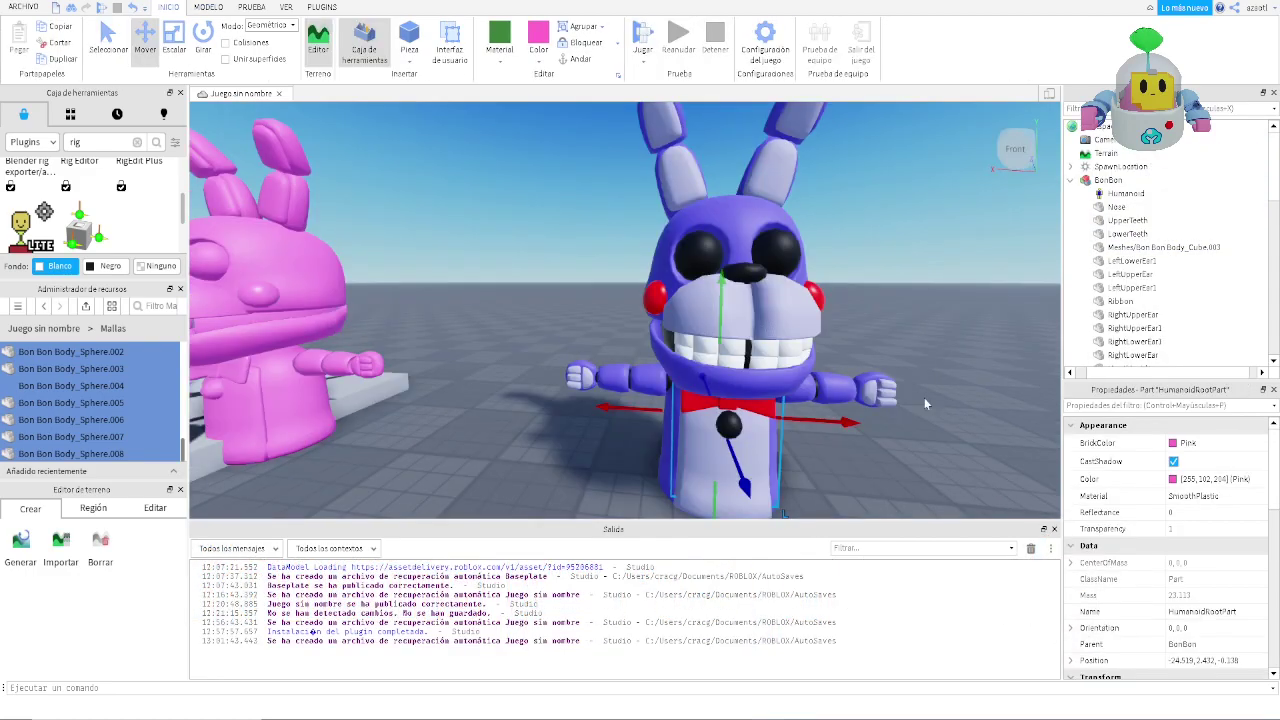
- Select the BonBon model with its renamed parts and start rig editing with RigEdit Lite
right_click_drag(921, 398, 922, 406)
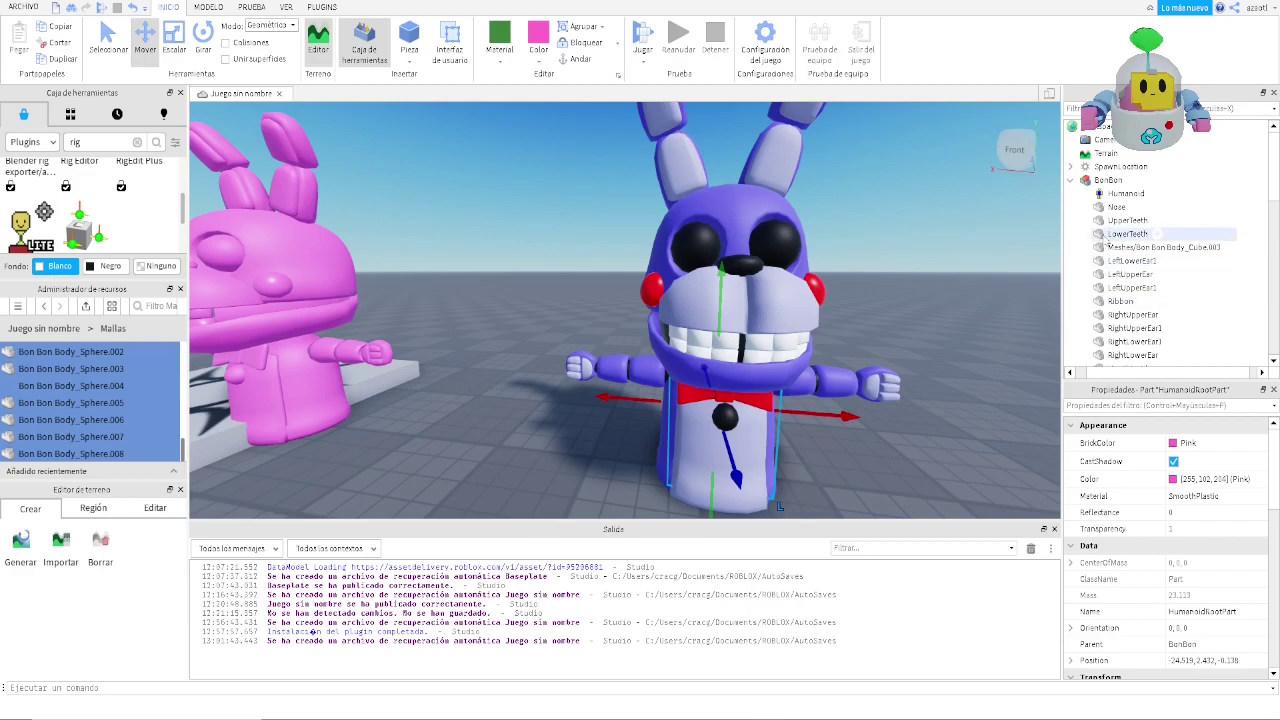
scroll(1138, 231, "down", 2)
scroll(1138, 231, "down", 6)
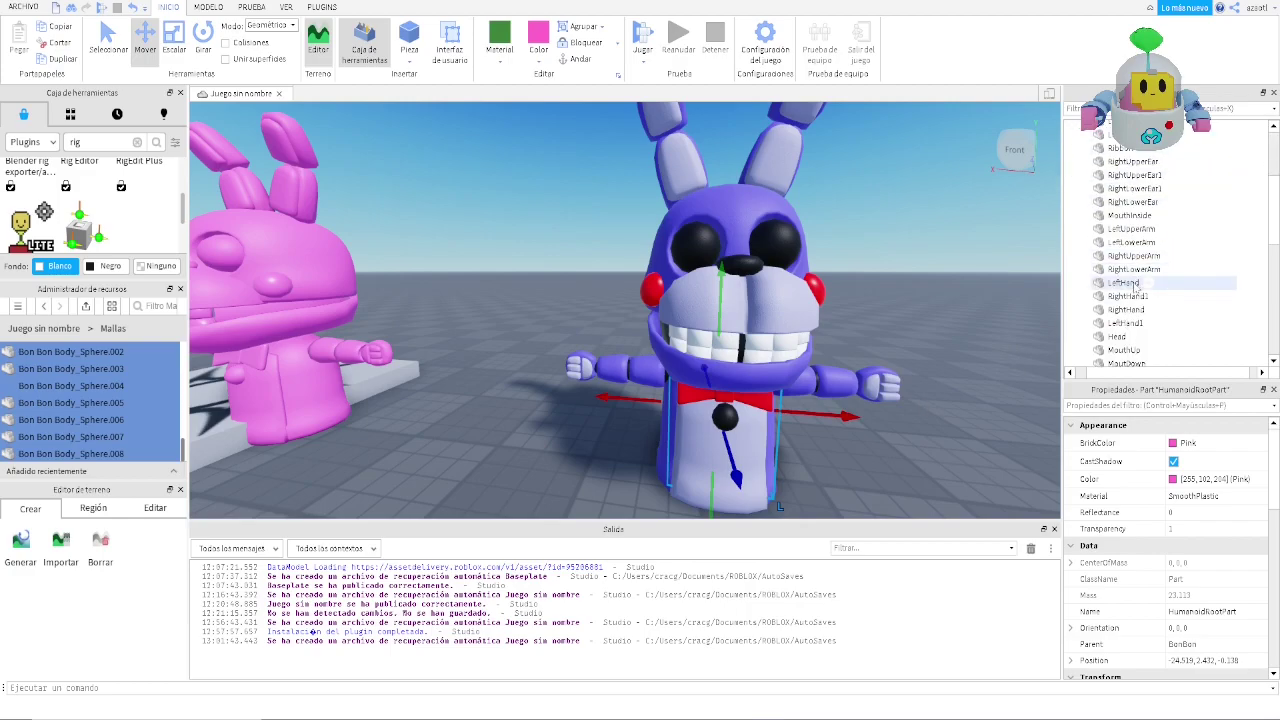
key("d")
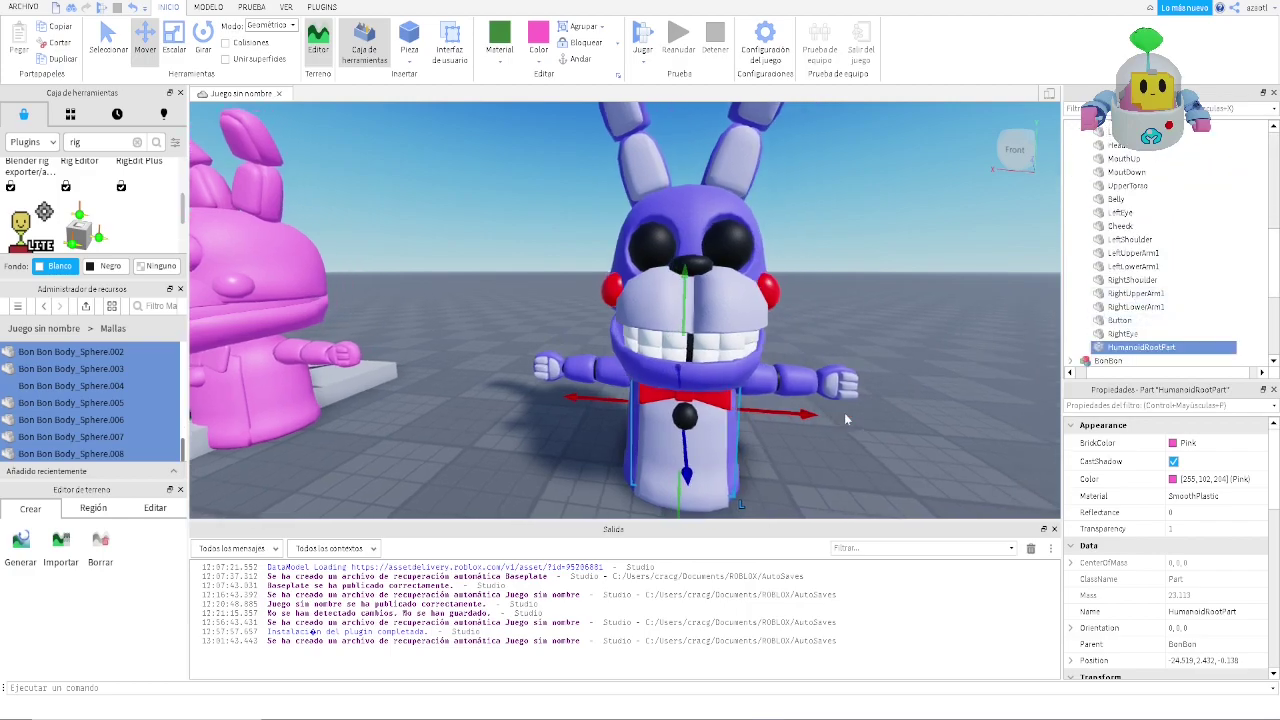
scroll(1108, 155, "up", 10)
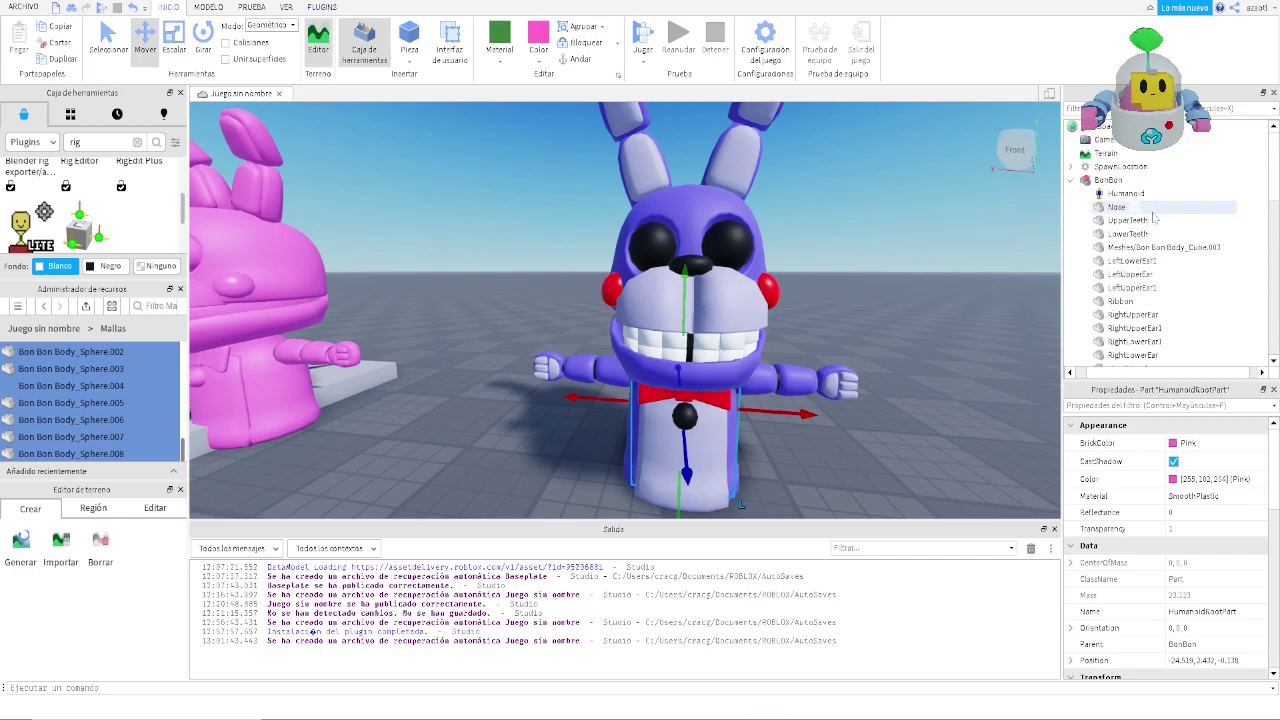
left_click(1121, 180)
left_click(322, 7)
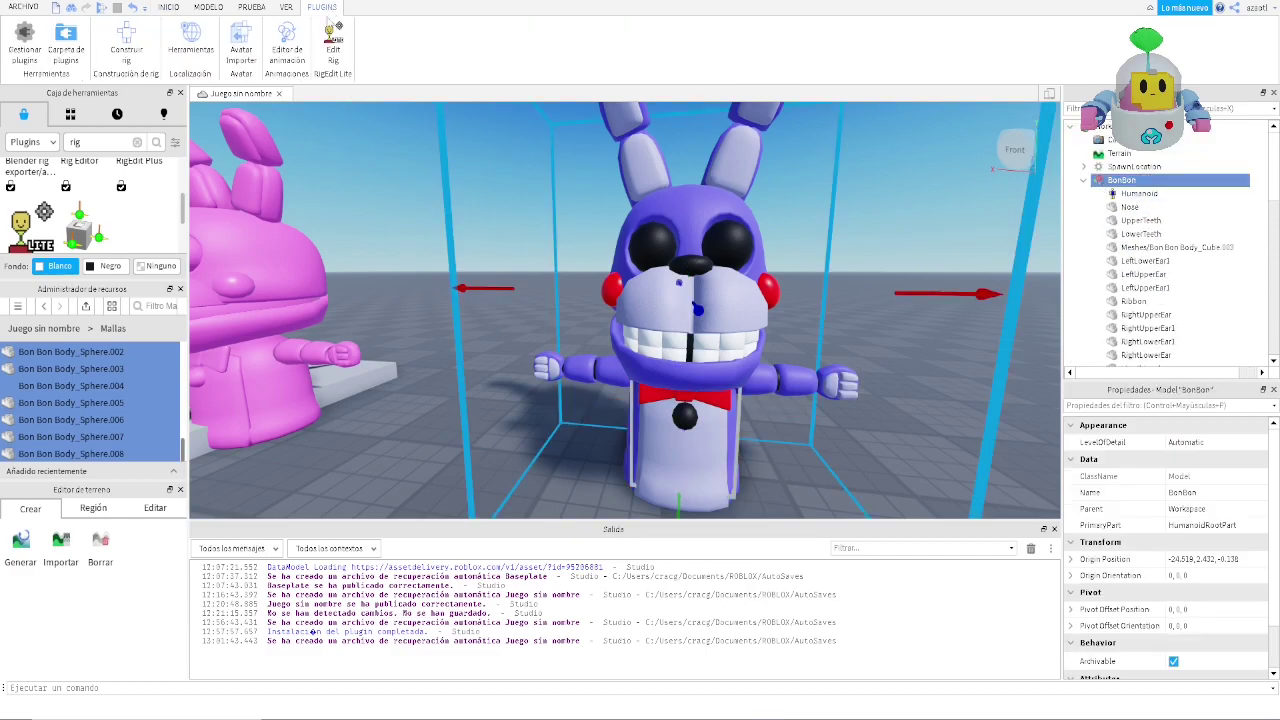
left_click(333, 48)
- Create a joint connecting HumanoidRootPart to UpperTorso in the BonBon model
scroll(609, 328, "down", 2)
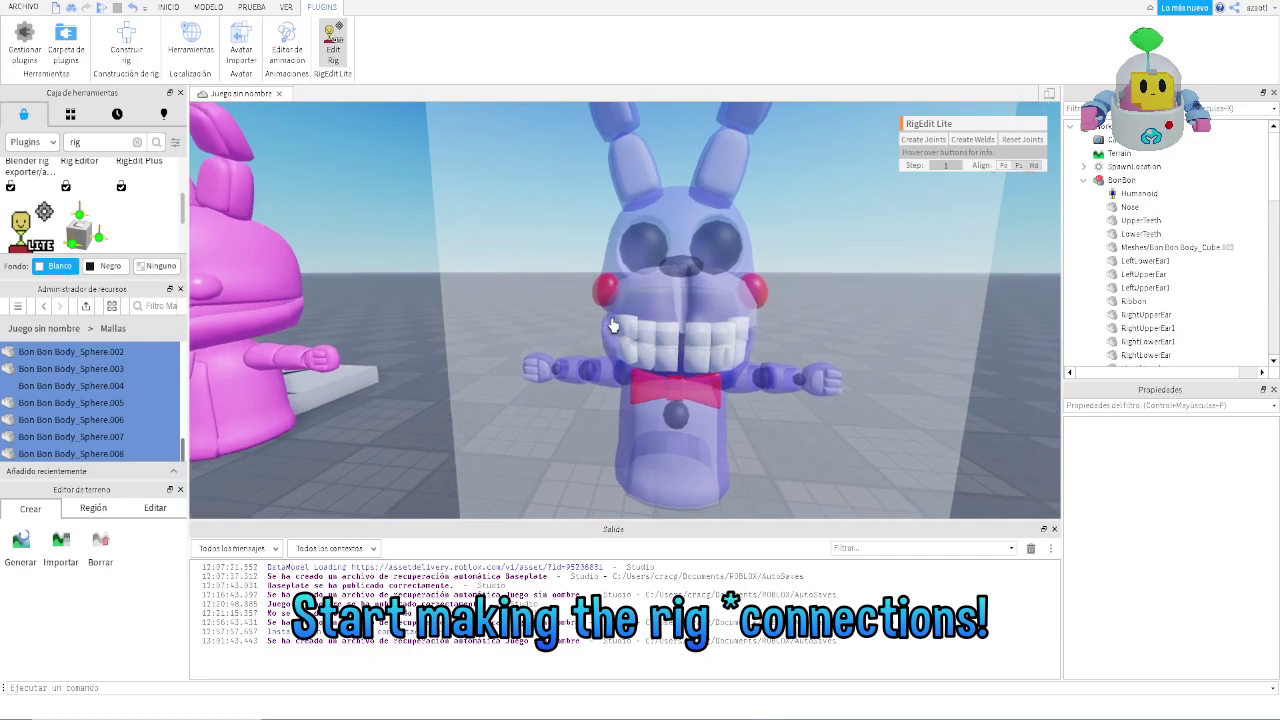
right_click_drag(614, 329, 609, 327)
right_click_drag(748, 353, 752, 360)
scroll(752, 360, "up", 3)
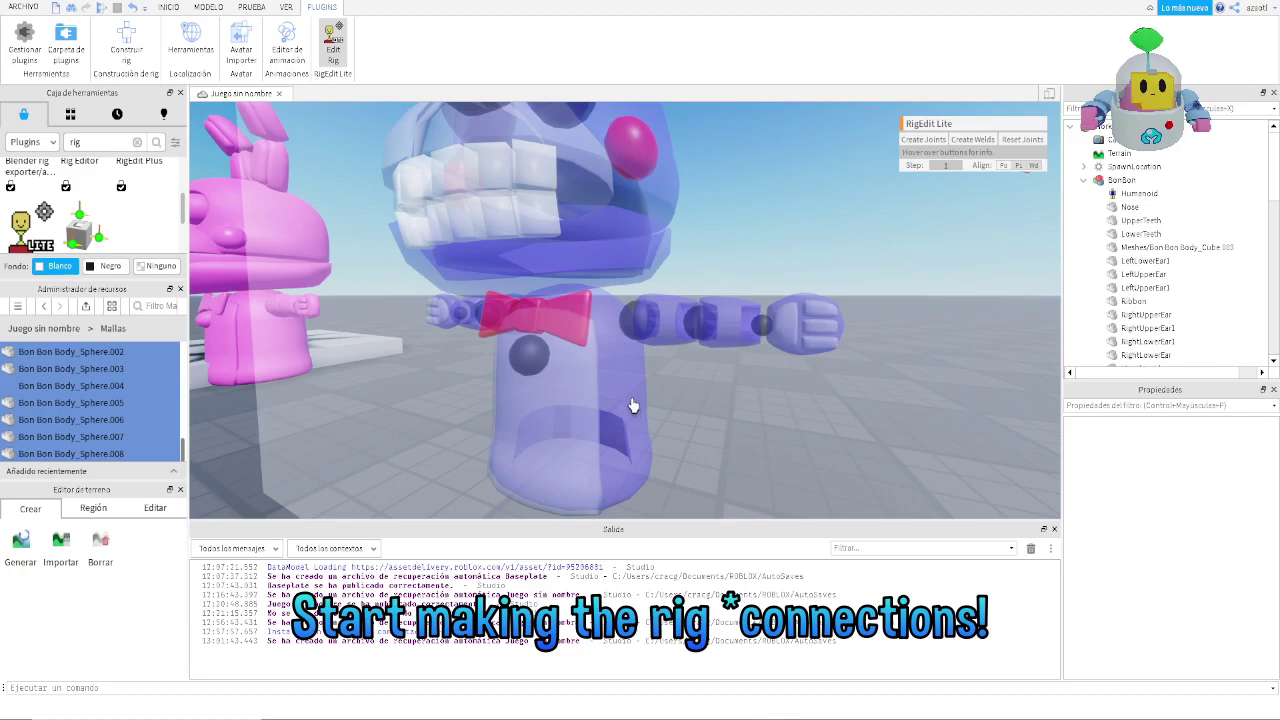
scroll(632, 406, "up", 3)
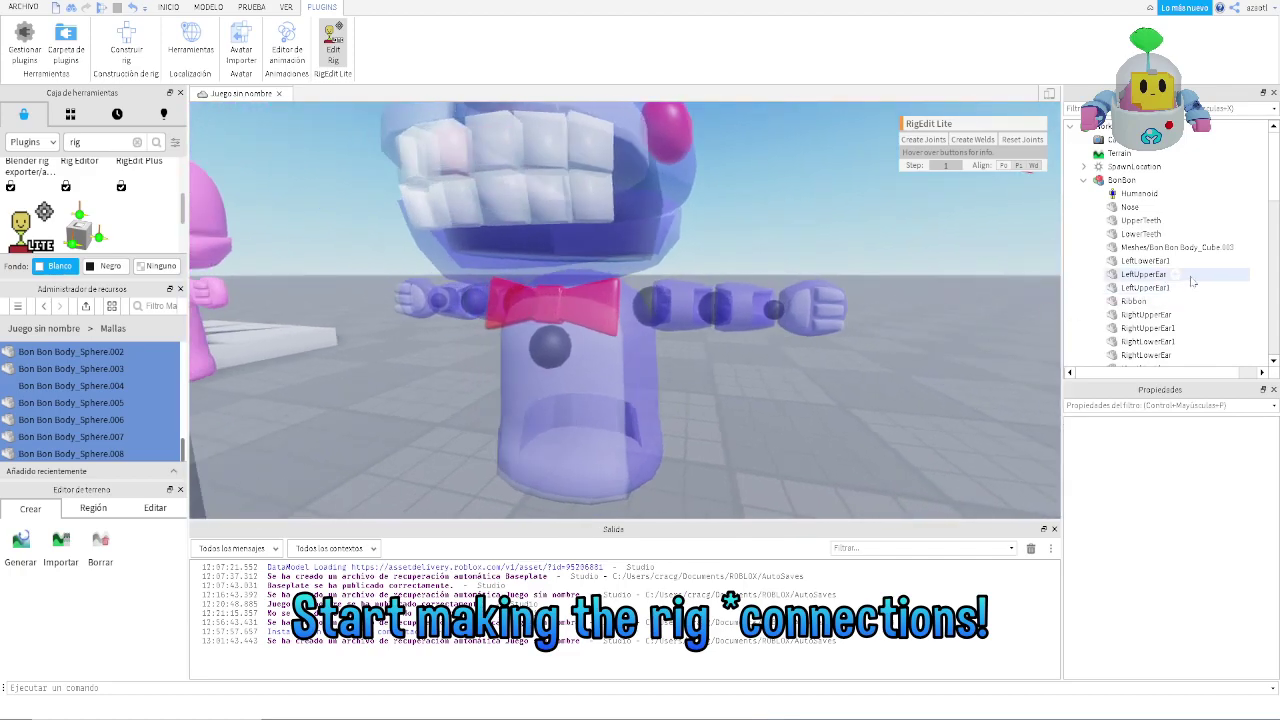
scroll(1190, 283, "down", 3)
scroll(1190, 283, "down", 10)
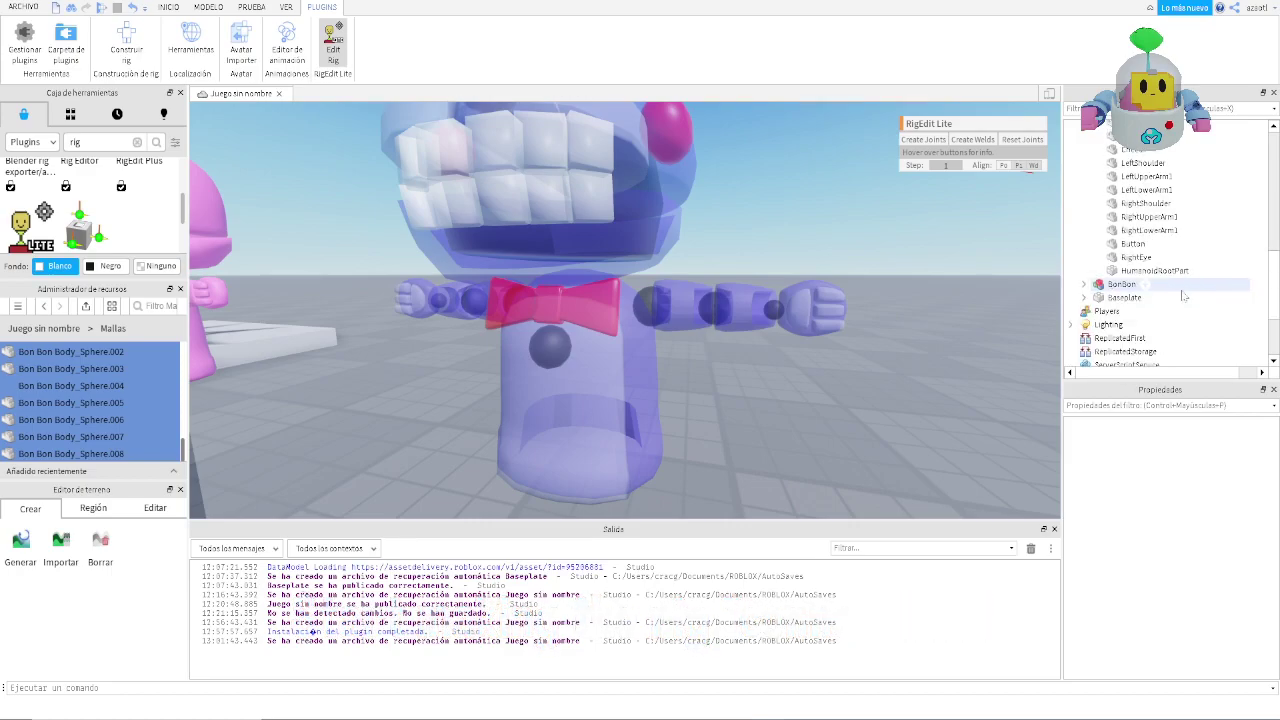
left_click(1148, 272)
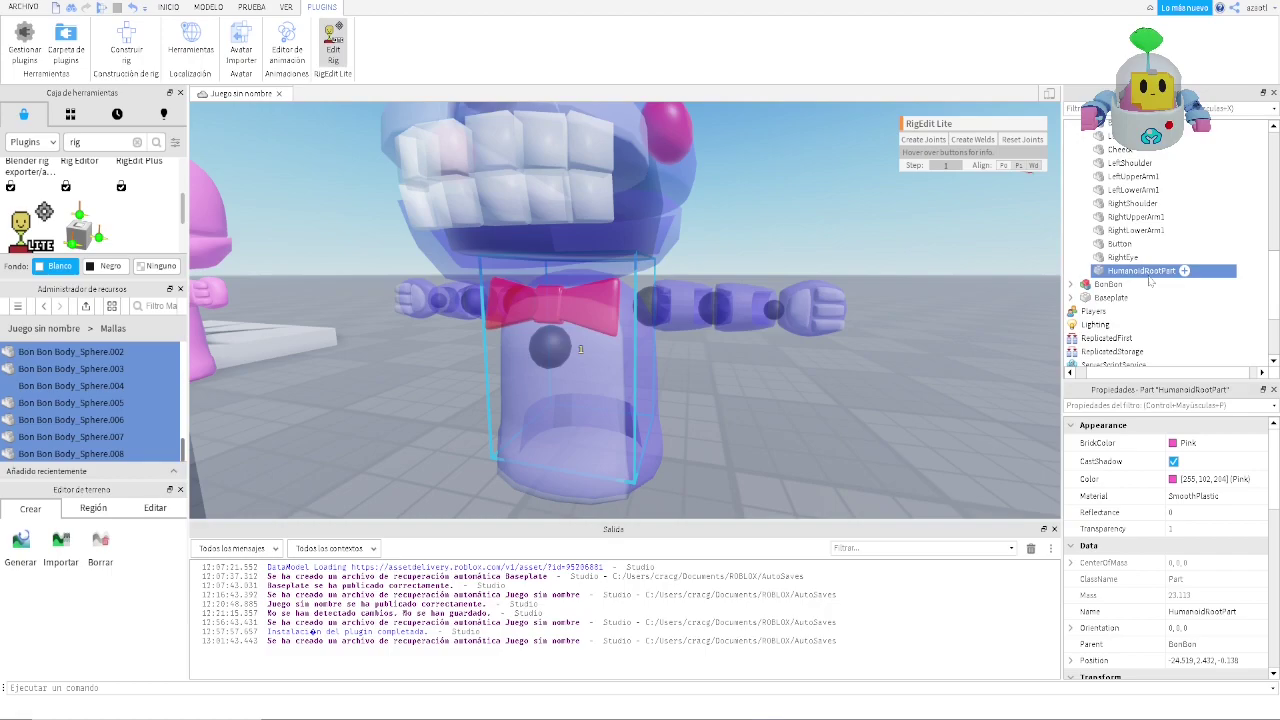
scroll(1150, 283, "up", 2)
scroll(1152, 283, "up", 2)
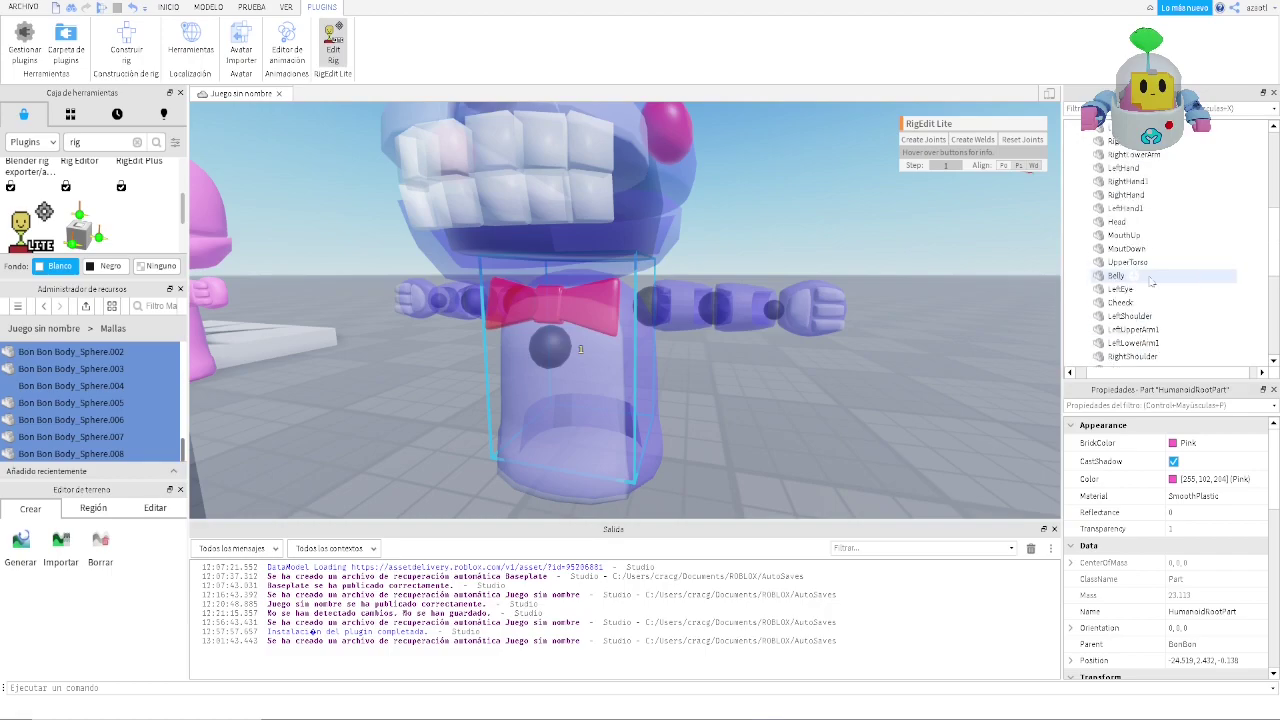
left_click(1144, 264, "ctrl")
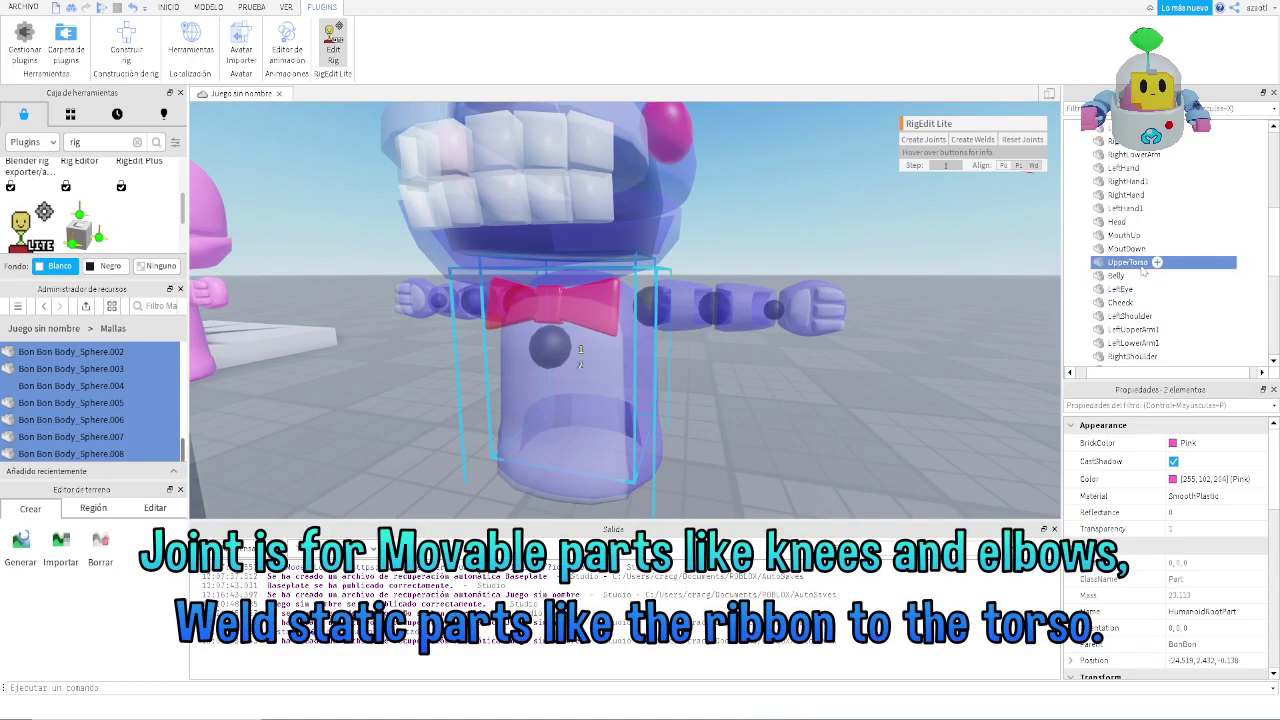
left_click(926, 141)
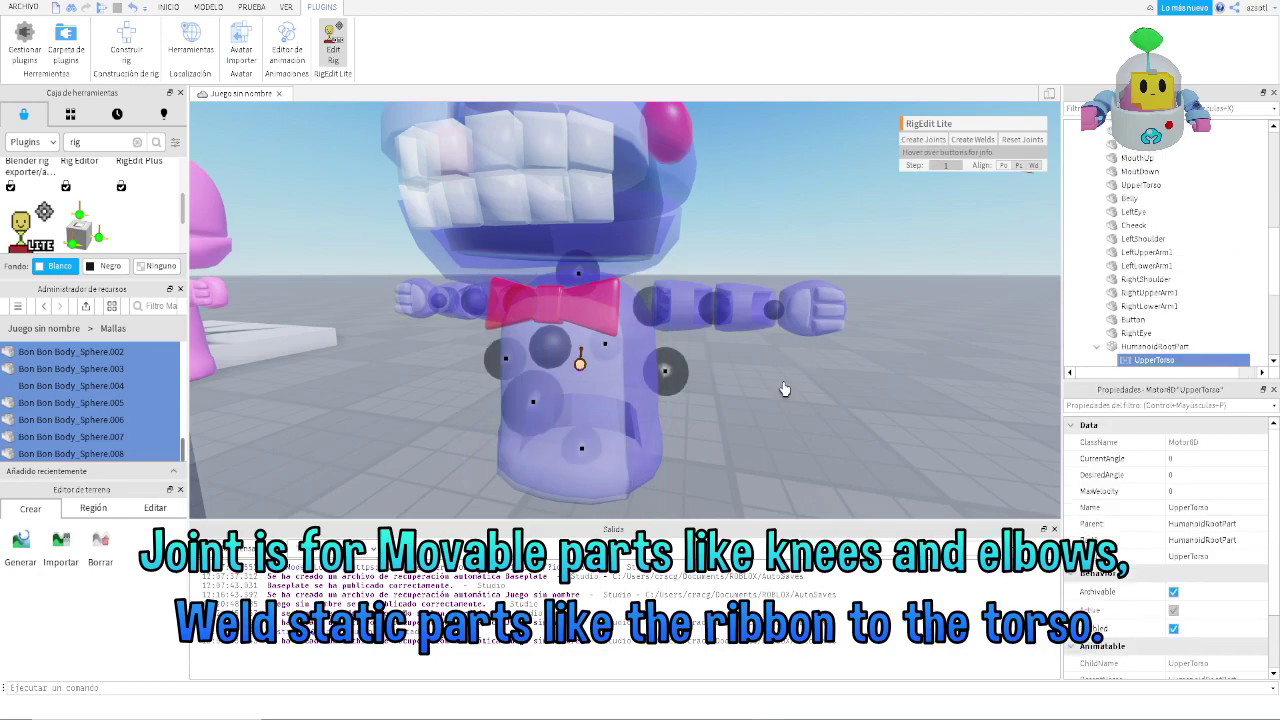